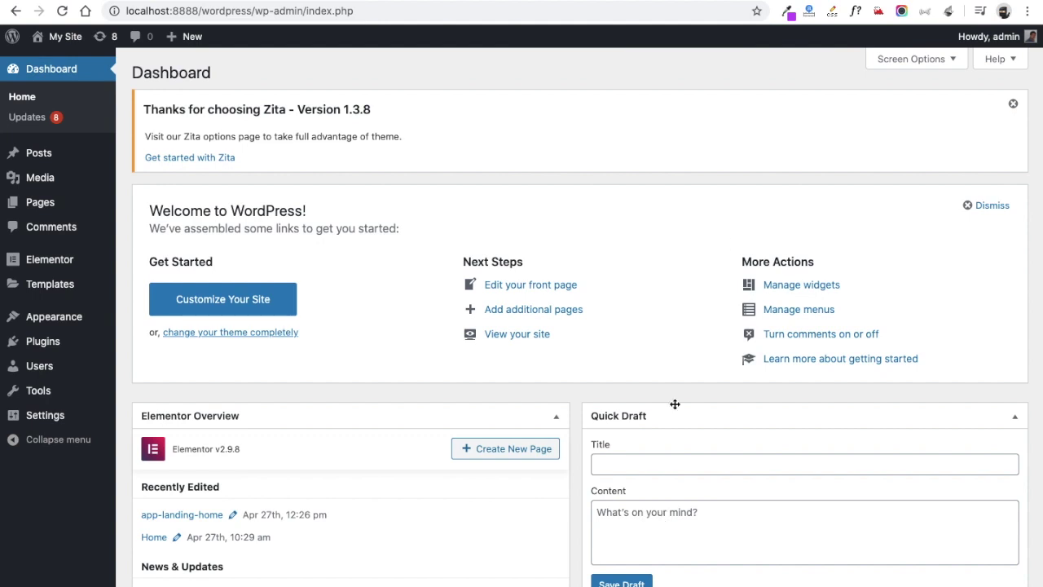
Check the active theme in the installed themes and look through the site's front page
mouse_move(54, 316)
left_click(136, 323)
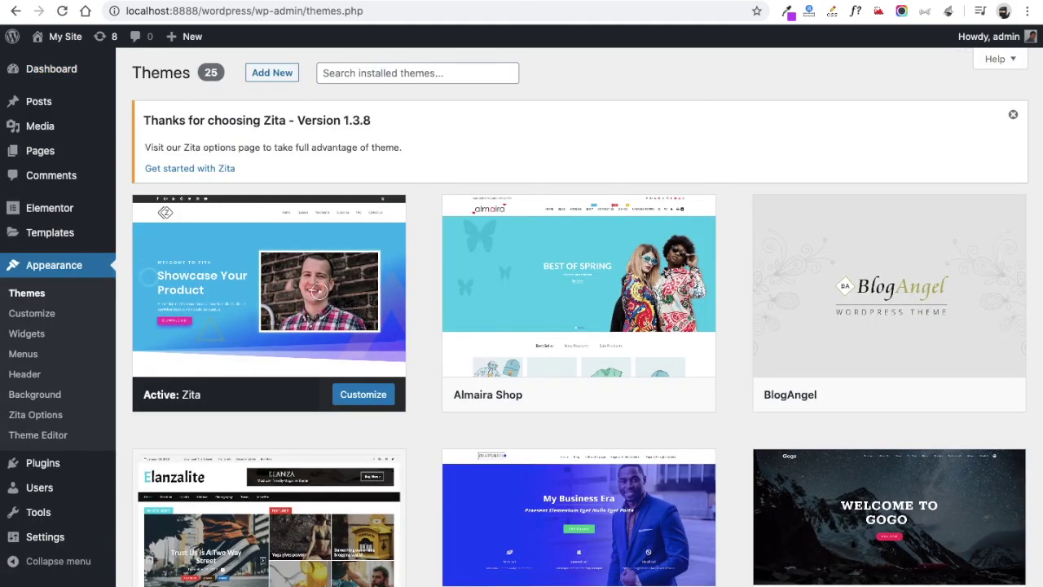
left_click(65, 36)
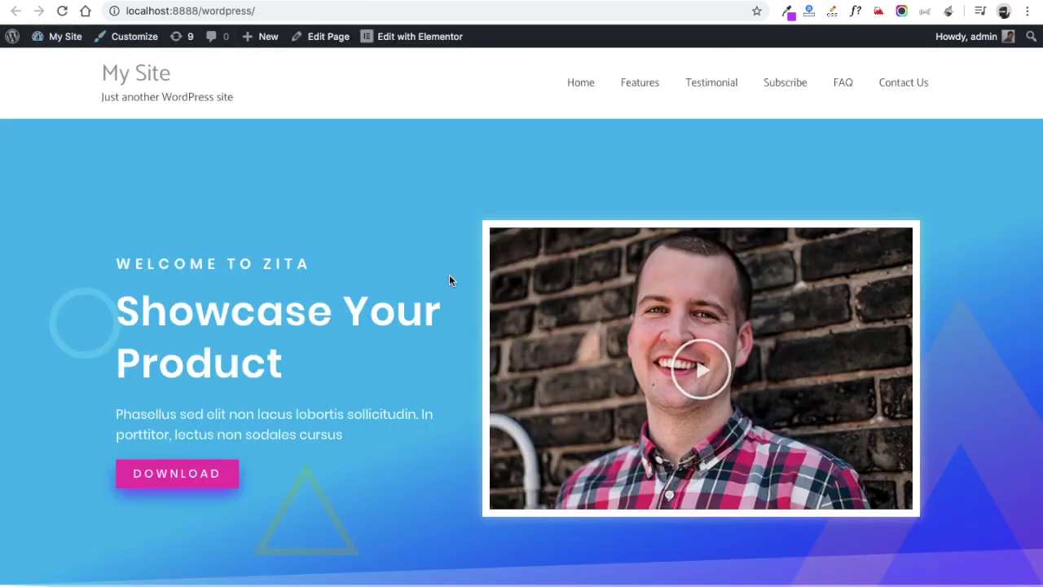
scroll(449, 281, "down", 15)
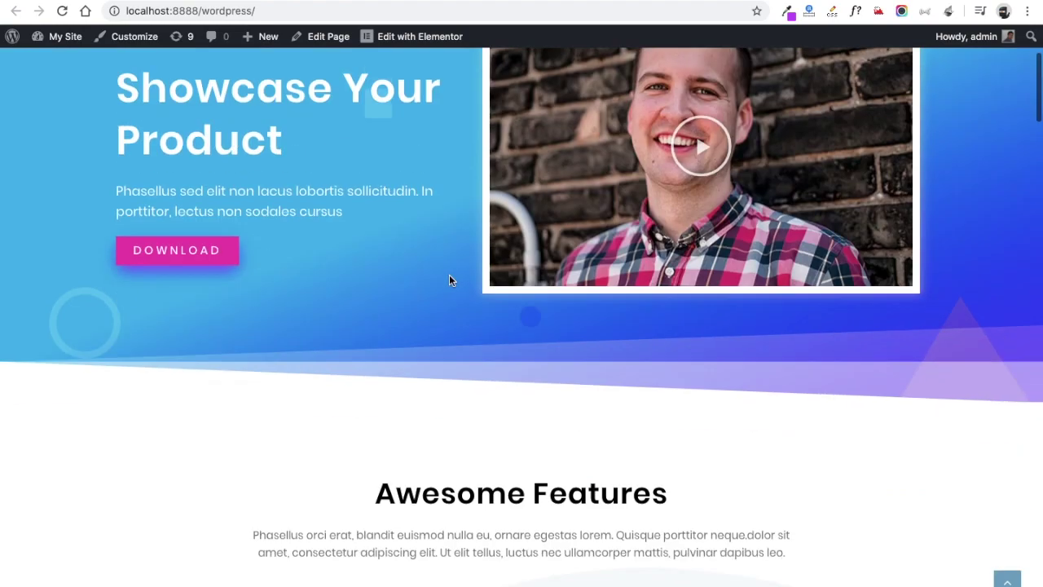
scroll(449, 281, "down", 20)
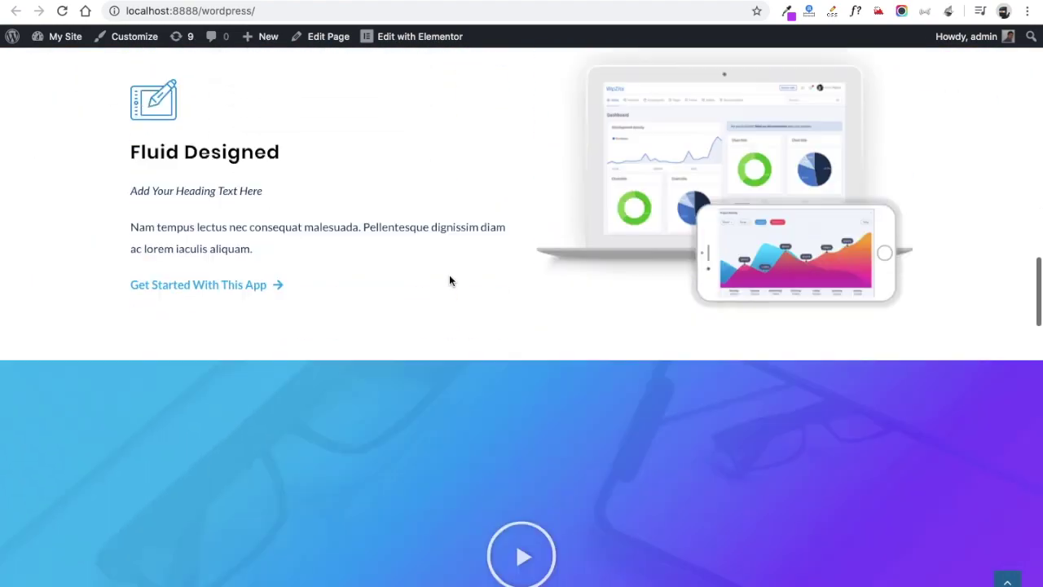
scroll(449, 280, "down", 2)
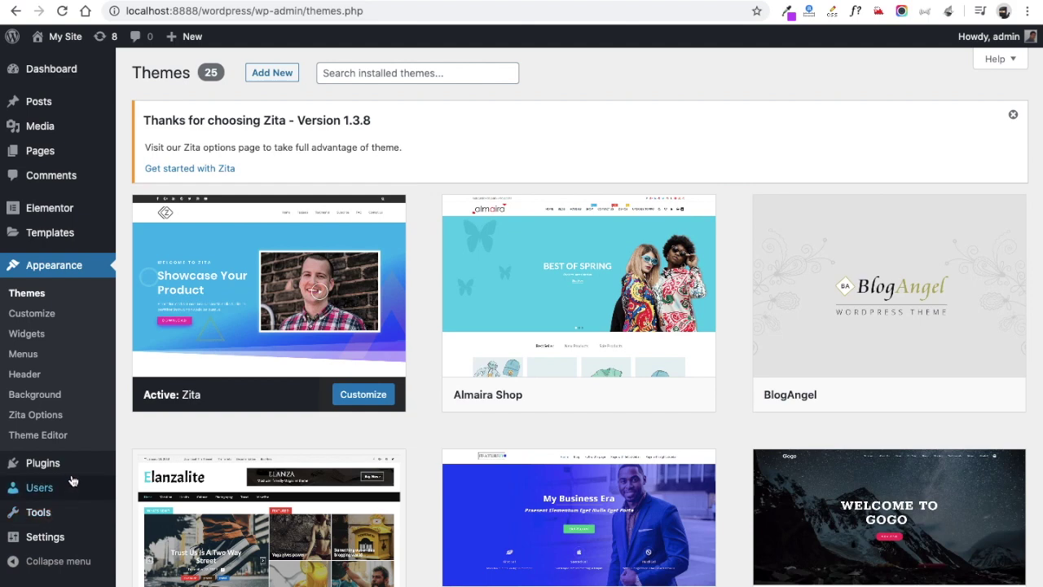
Search the plugin directory for "lead form" and install and activate Contact Form & Lead Form Elementor Builder
mouse_move(81, 470)
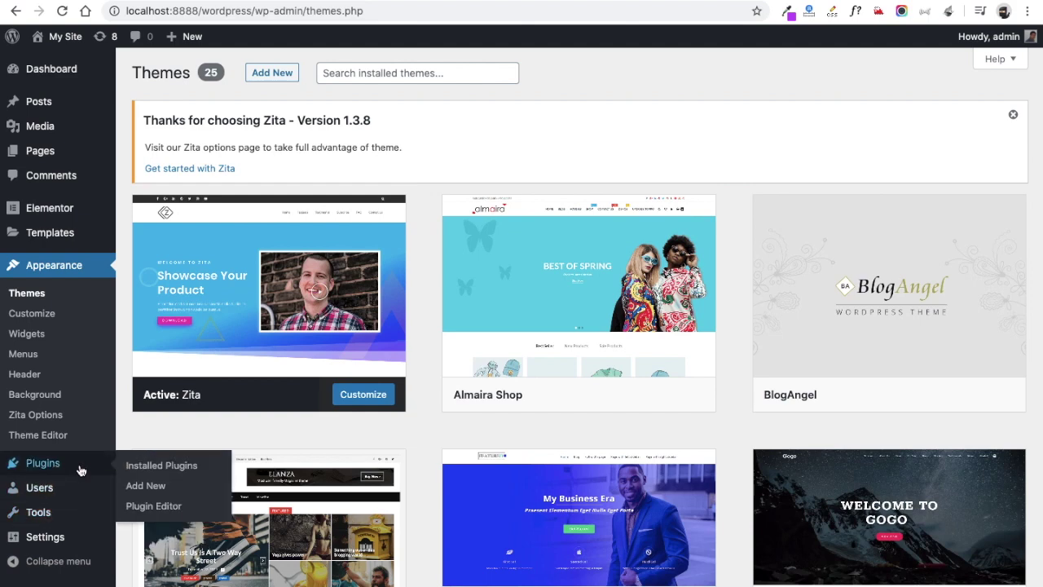
left_click(81, 470)
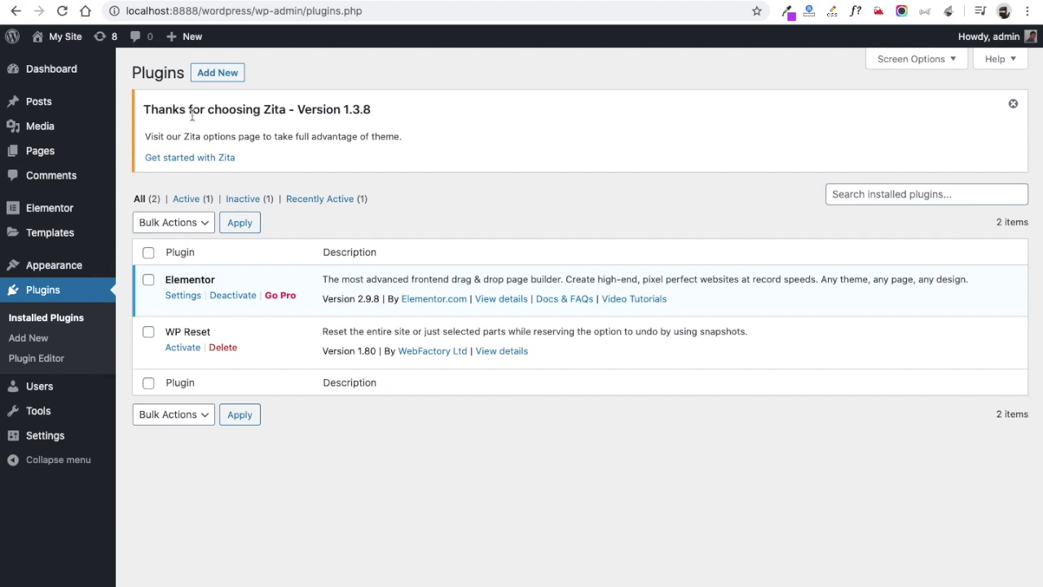
left_click(213, 73)
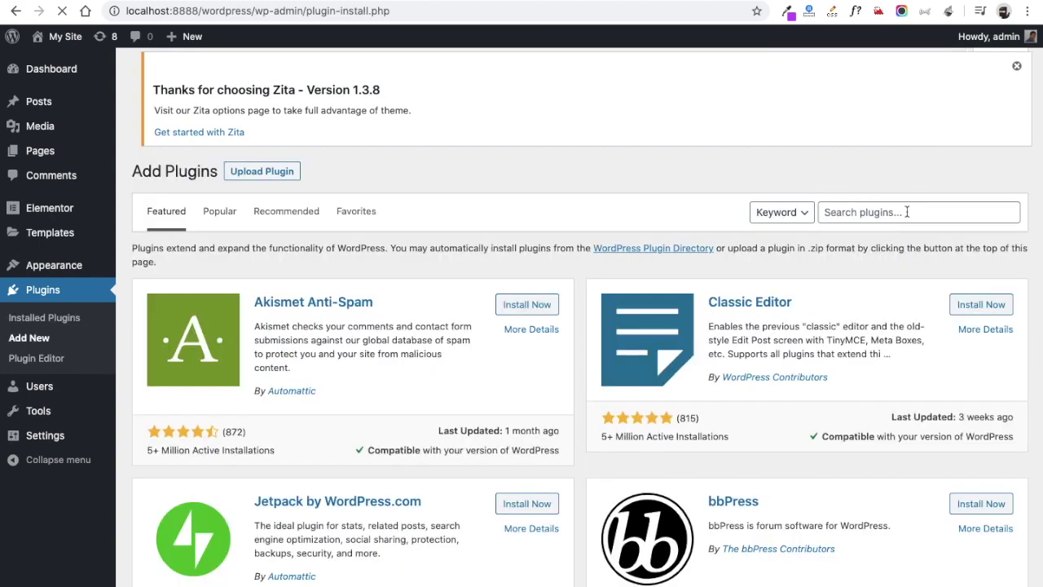
left_click(907, 212)
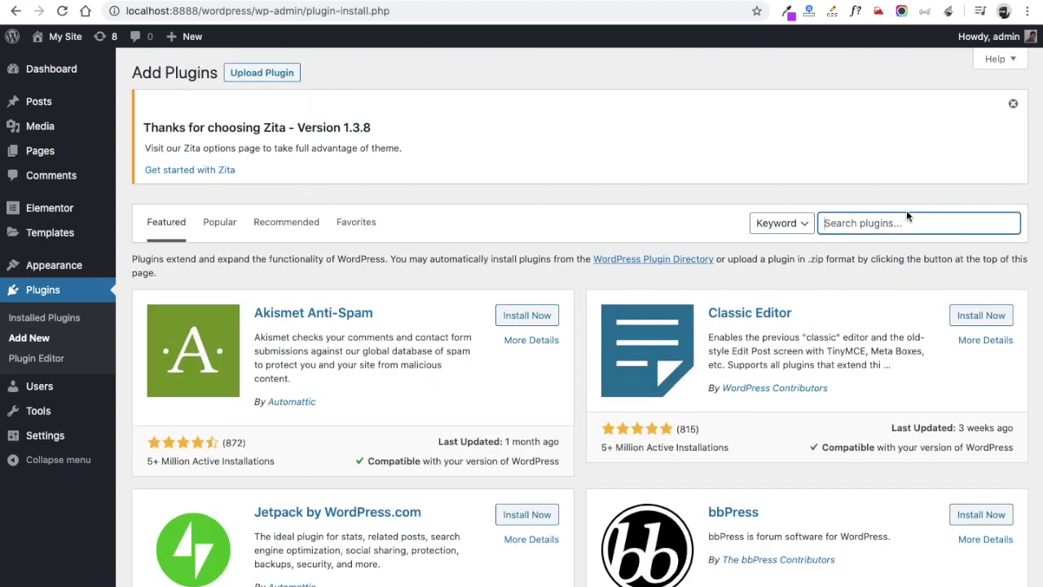
type("lead form")
key("BackSpace")
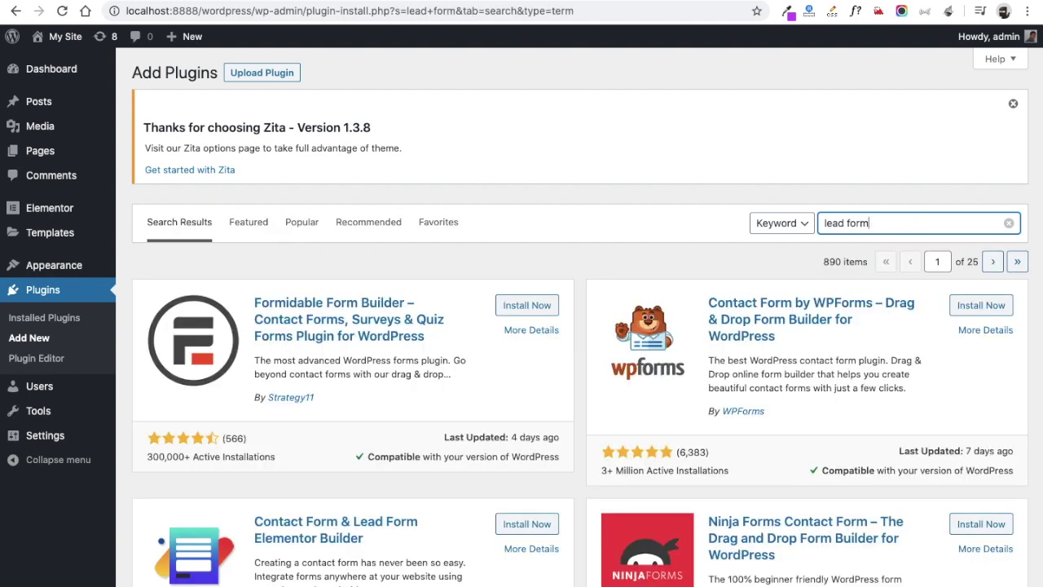
left_click(531, 526)
left_click(533, 529)
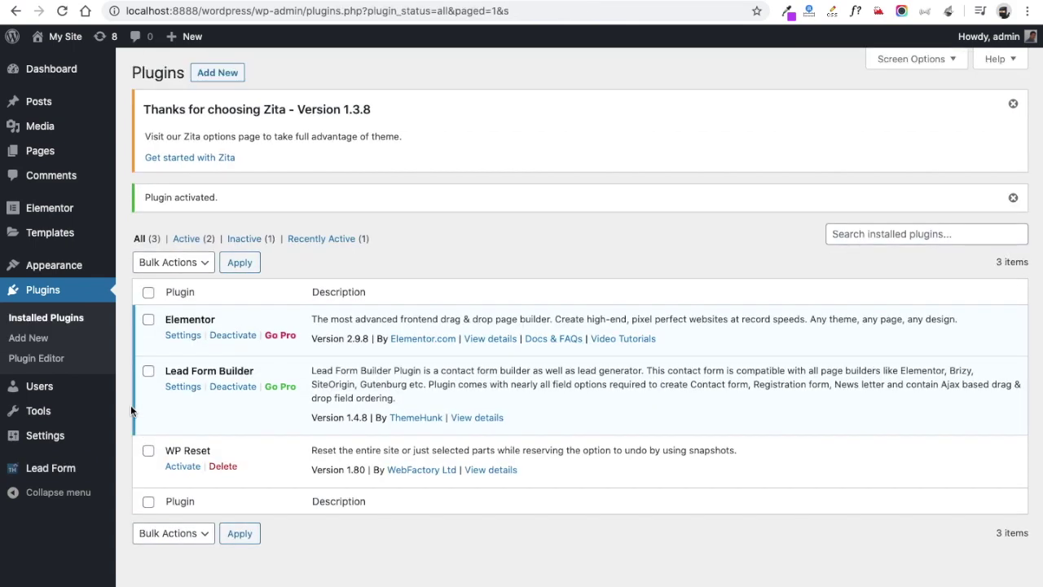
Open the existing Contact Us lead form to review its fields, and return to the forms list
left_click(58, 475)
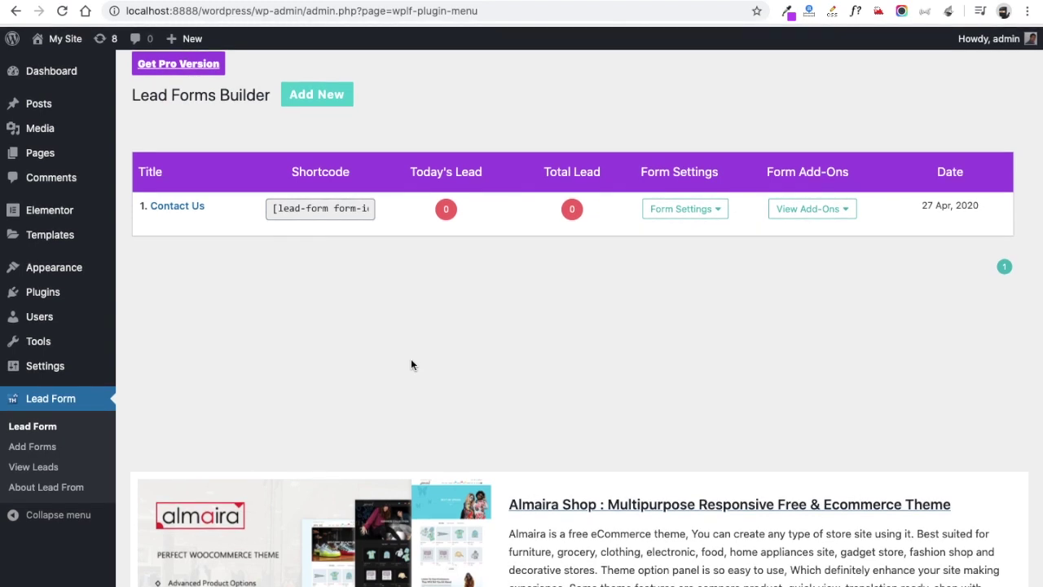
mouse_move(204, 222)
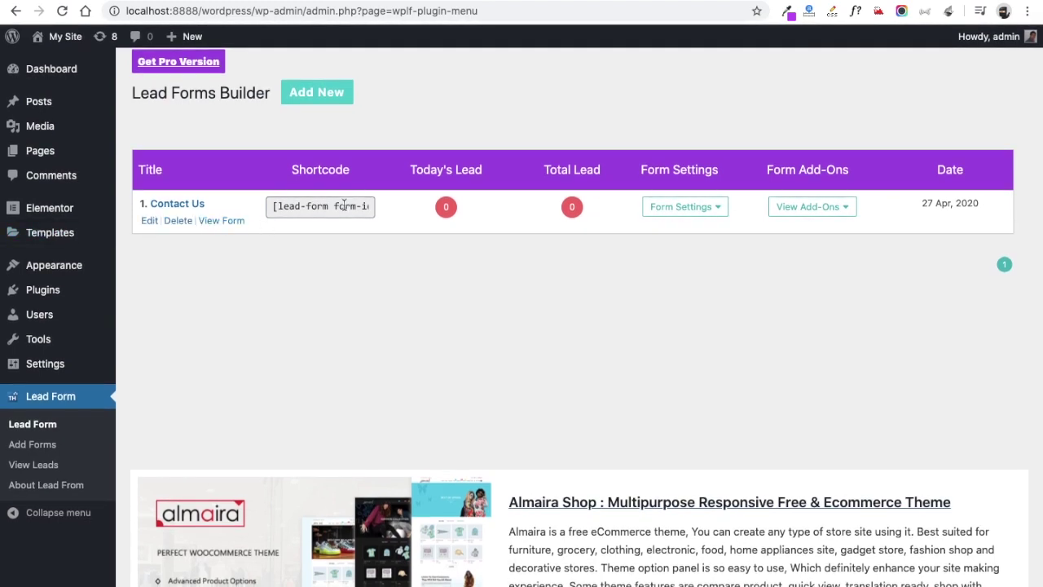
left_click(150, 220)
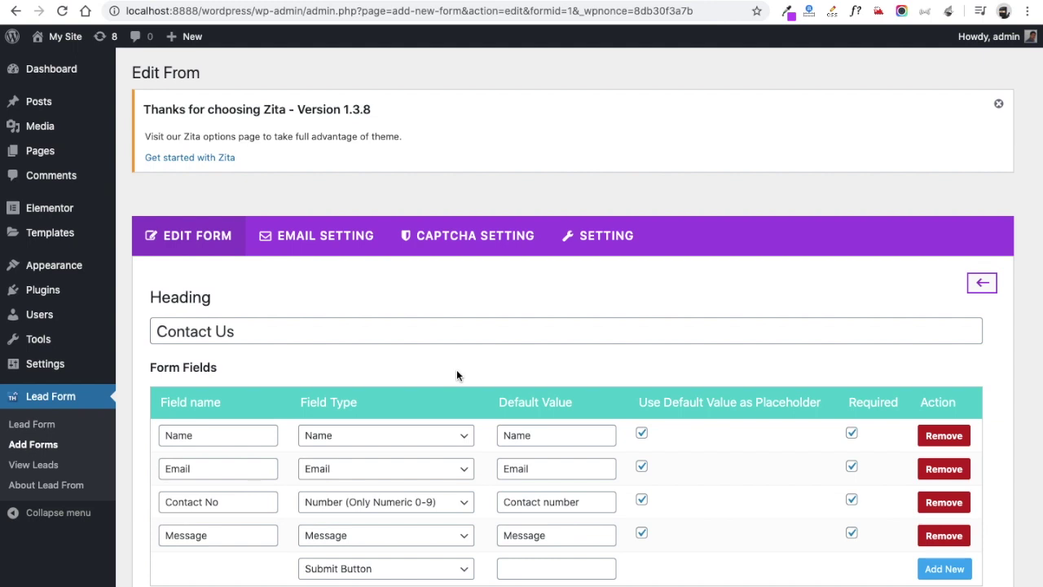
left_click(23, 425)
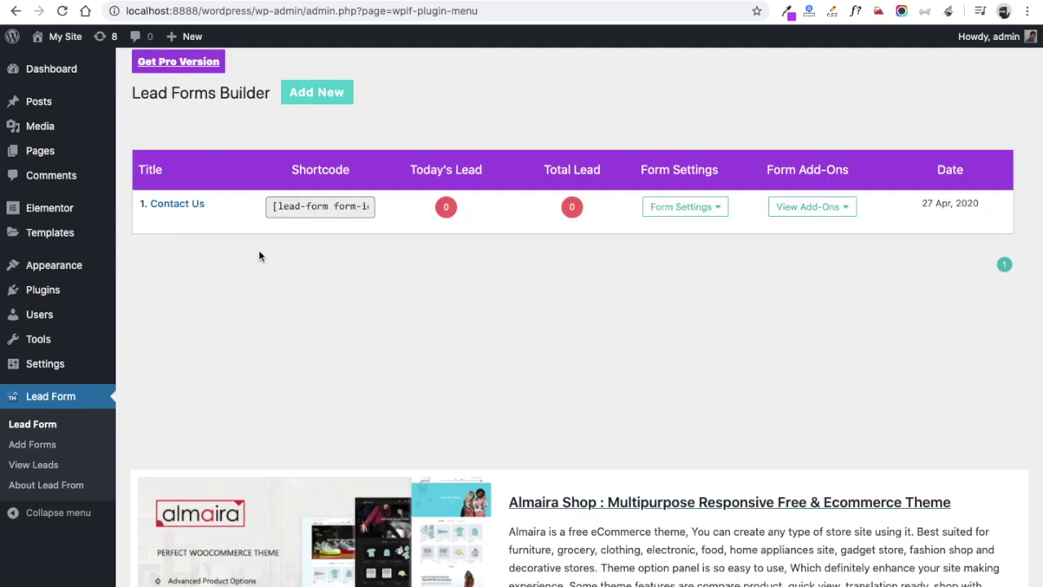
Start a new lead form and define its first field with the name Email and the field type Email
left_click(326, 96)
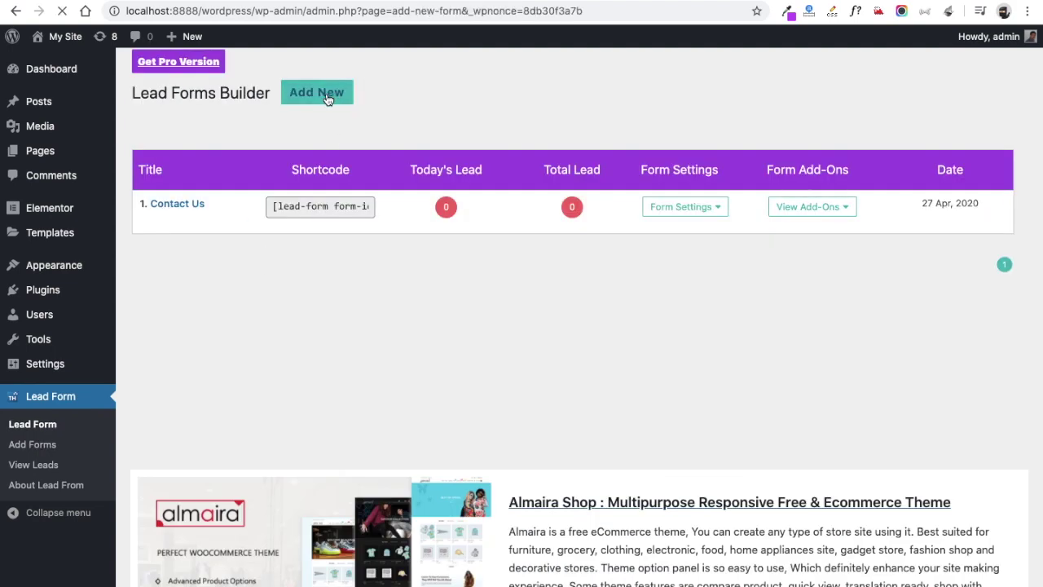
left_click(233, 440)
type("Email")
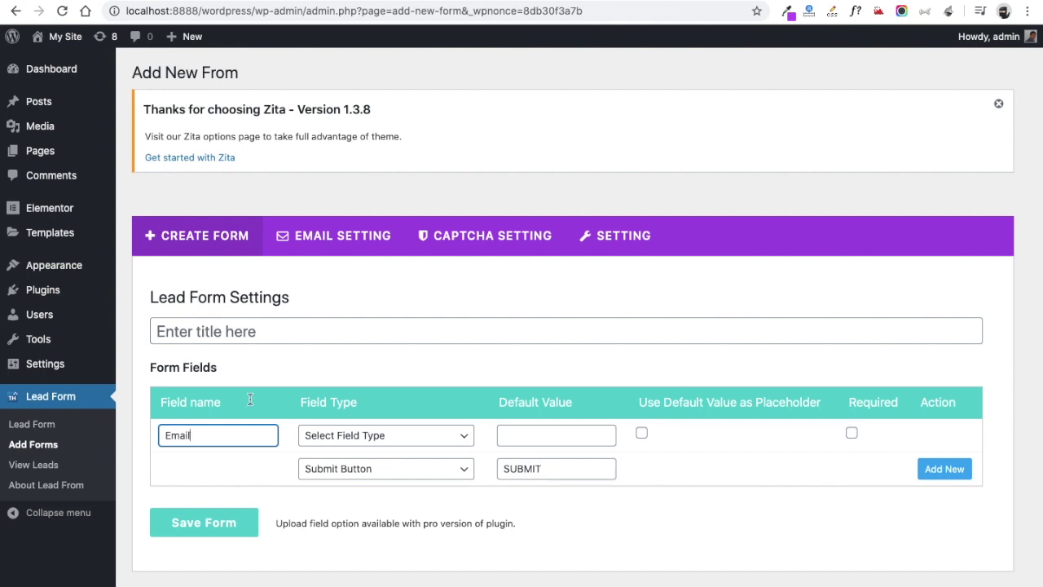
left_click(392, 437)
left_click(349, 463)
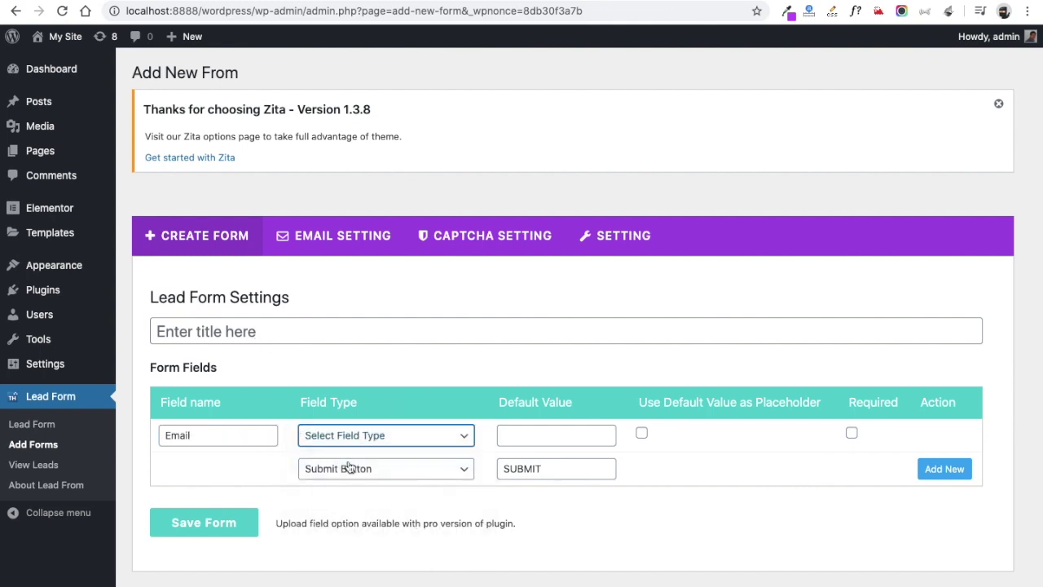
left_click(469, 435)
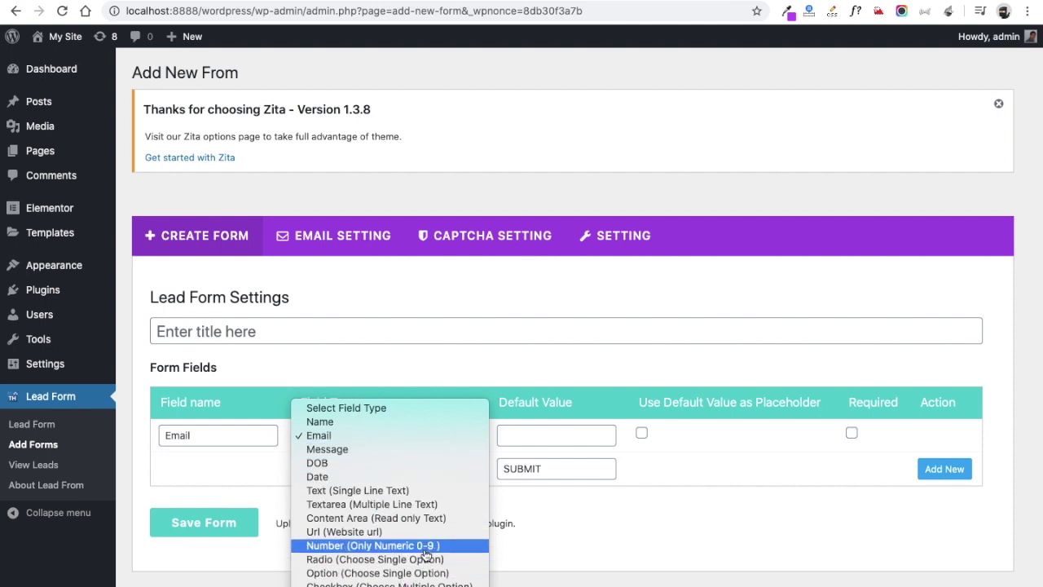
left_click(566, 437)
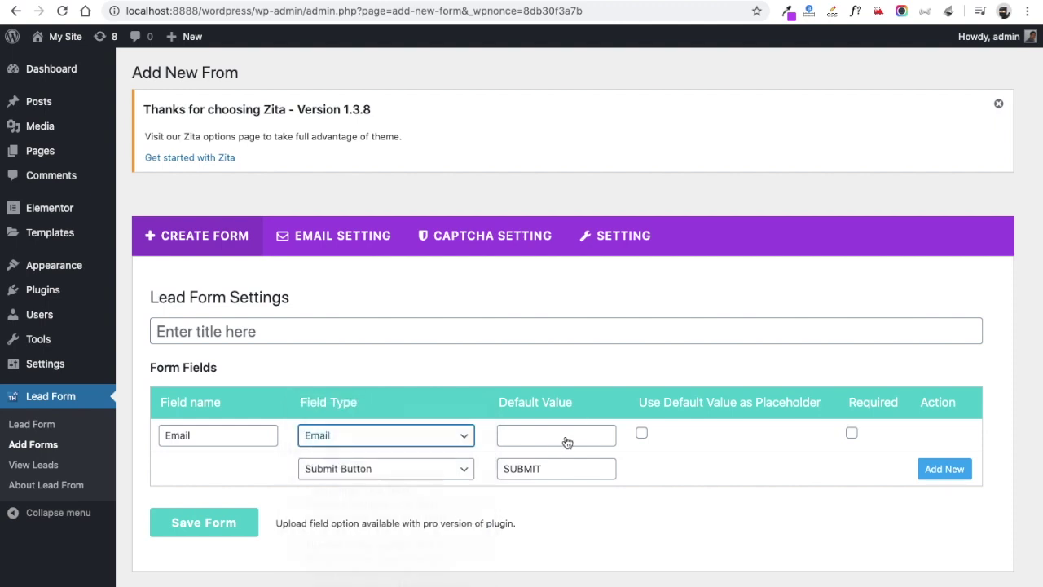
Set the Email field's default value to "email", use it as the placeholder and make the field required
left_click(566, 437)
type("email")
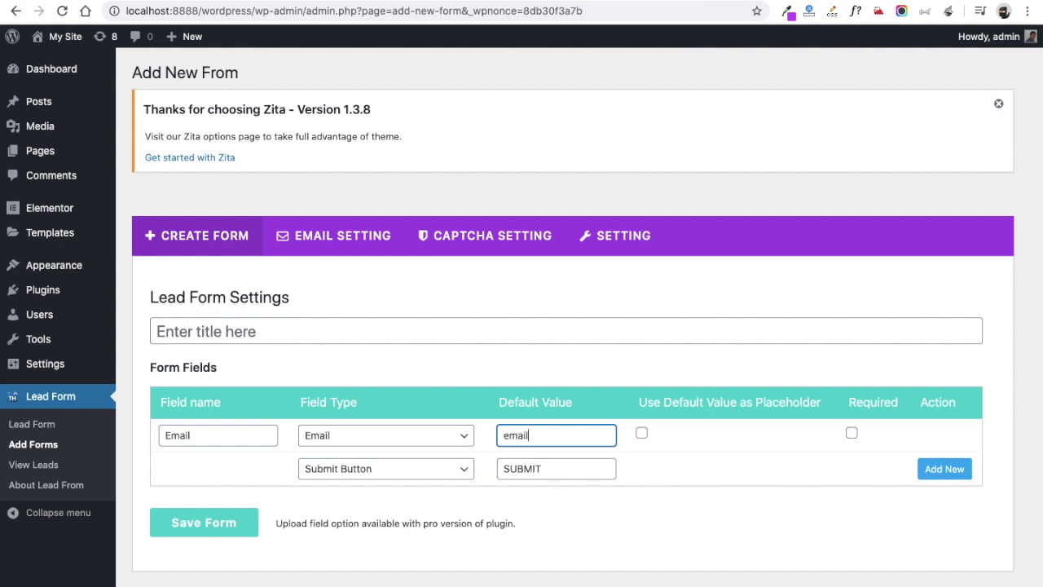
left_click(641, 434)
left_click(851, 434)
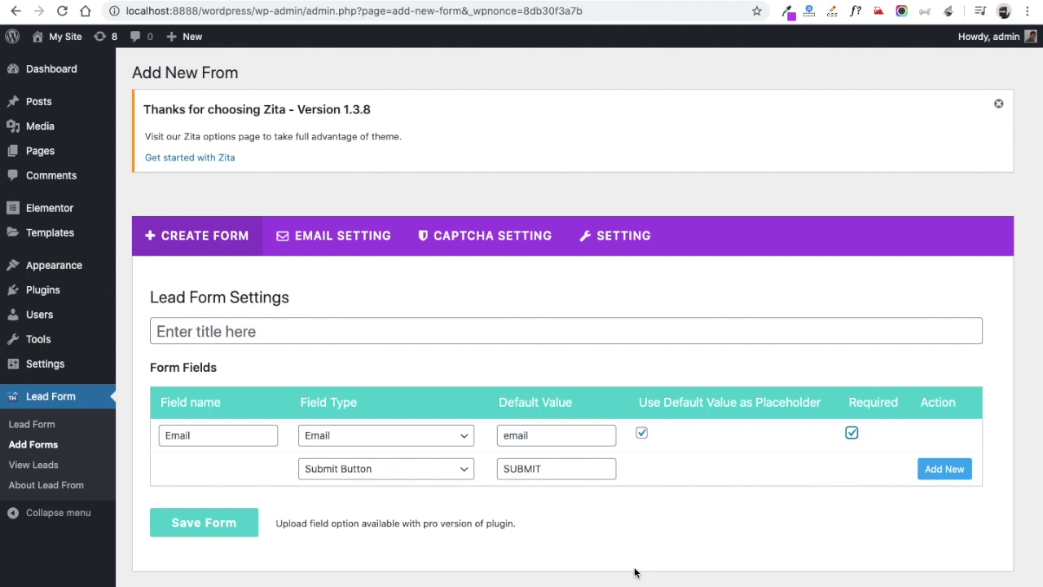
Set the submit button's text to JOIN US, and add and remove an extra blank field row
double_click(558, 473)
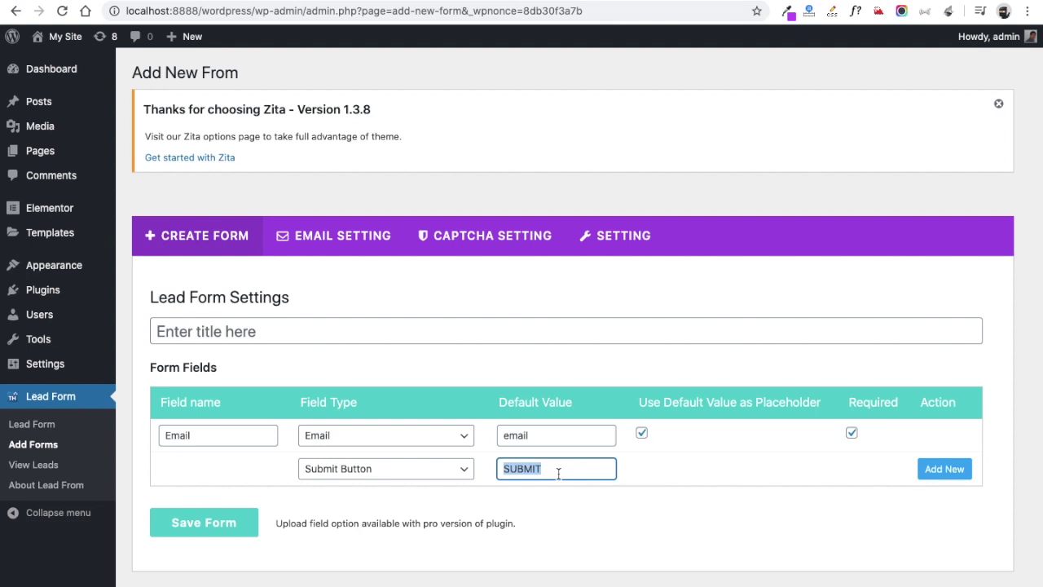
type("JO")
key("BackSpace")
type("OIN US")
left_click(945, 474)
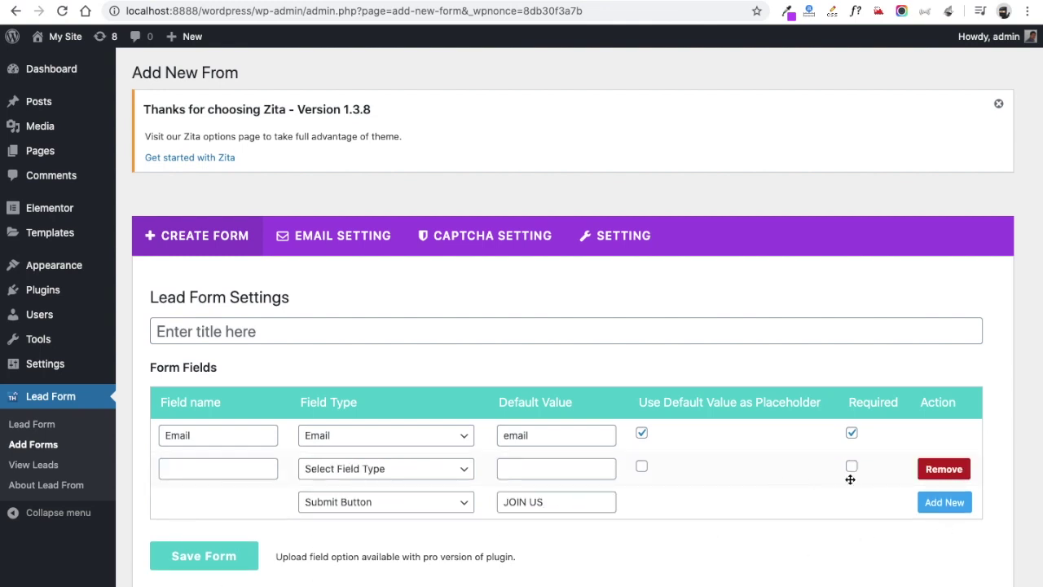
left_click(959, 475)
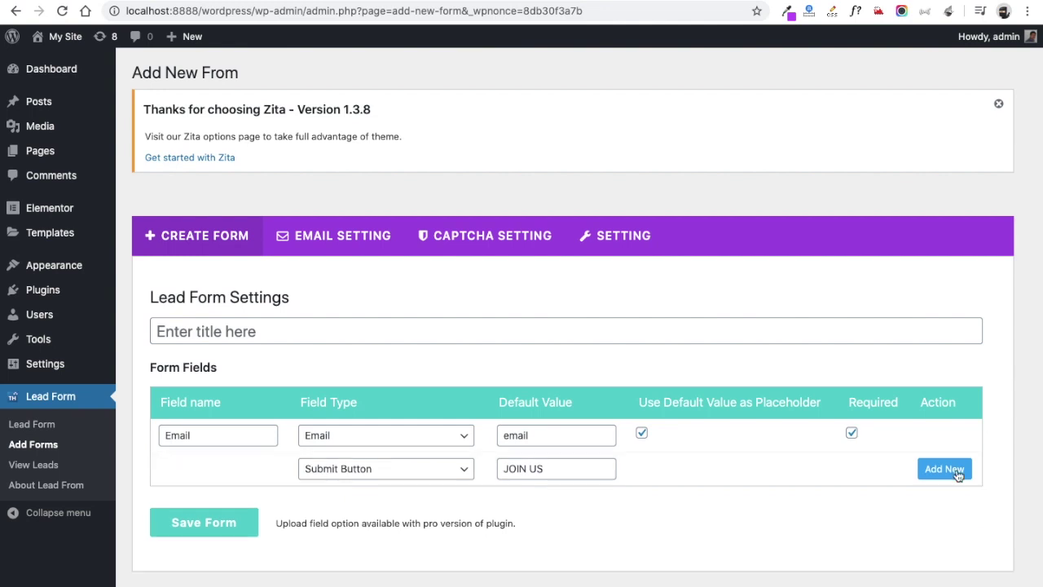
Title the new form LEAD FORM and save it
left_click(223, 526)
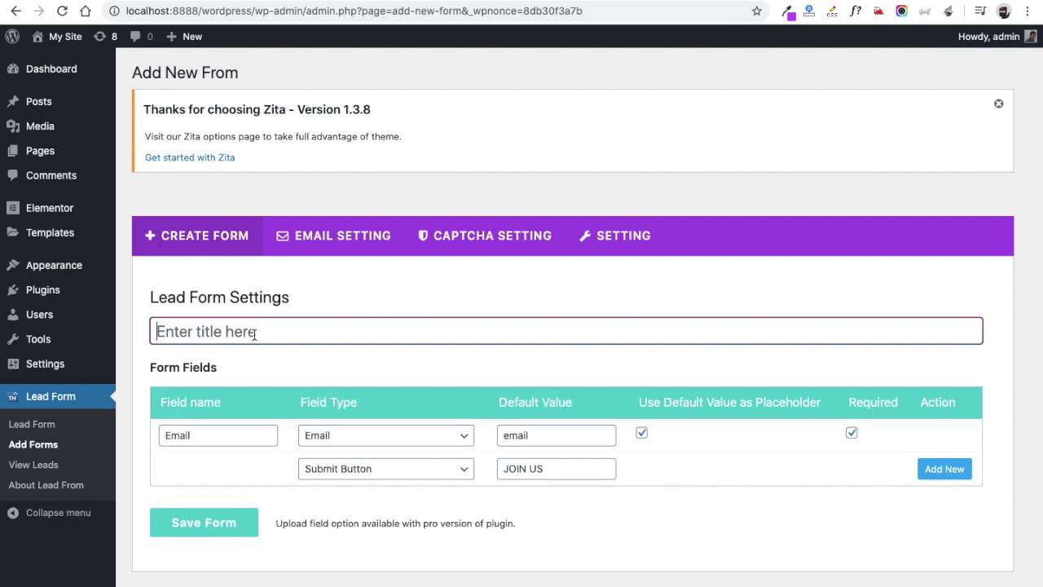
type("LE")
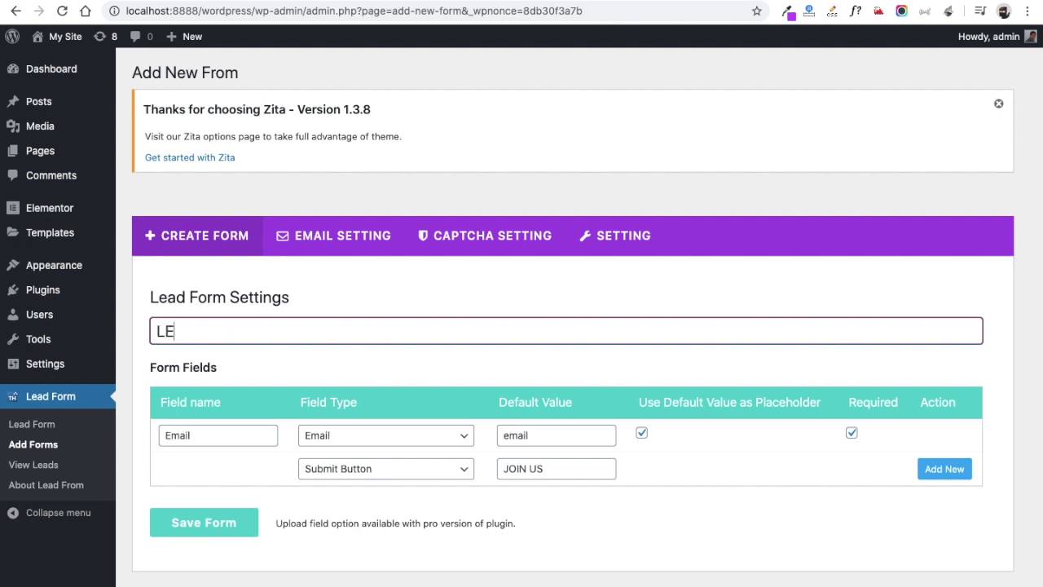
type("AD FORM")
left_click(227, 525)
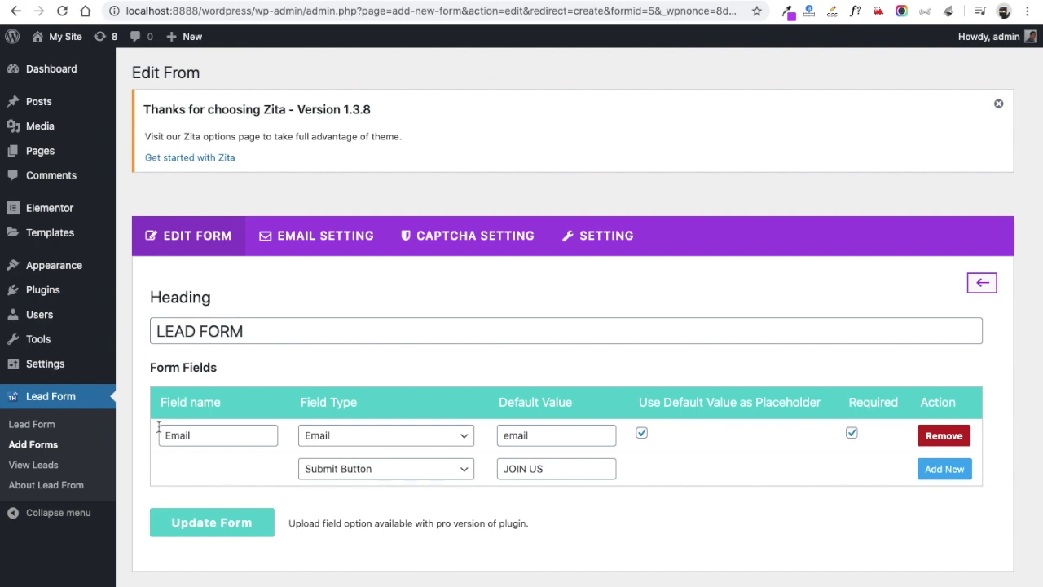
Review the sender and recipient addresses in the form's email notification settings and save the user email notifications
left_click(332, 253)
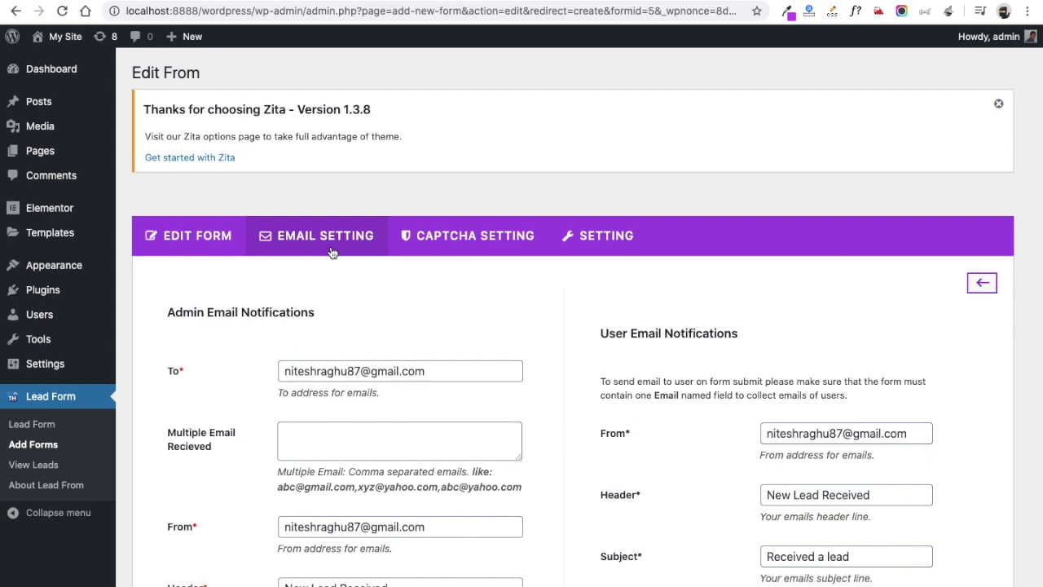
scroll(451, 400, "down", 3)
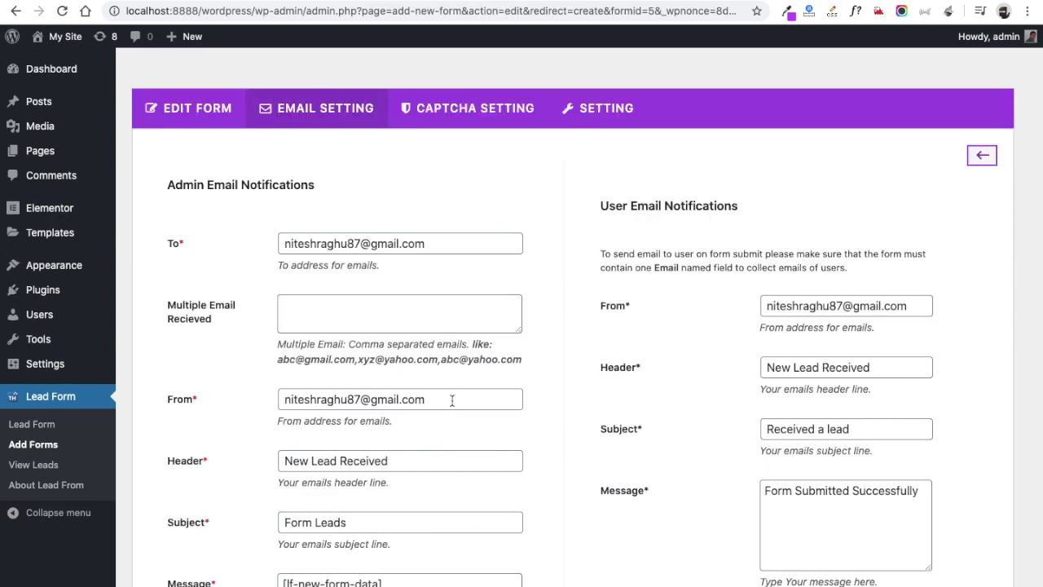
left_click(452, 400)
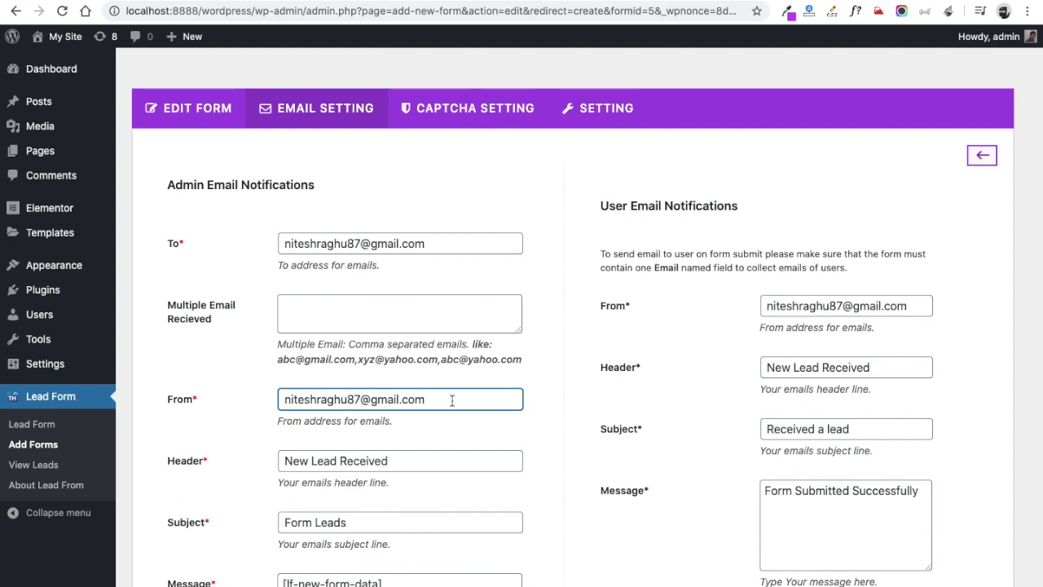
triple_click(451, 400)
left_click(471, 238)
key("shift+Left")
key("shift+Left")
key("shift+Left")
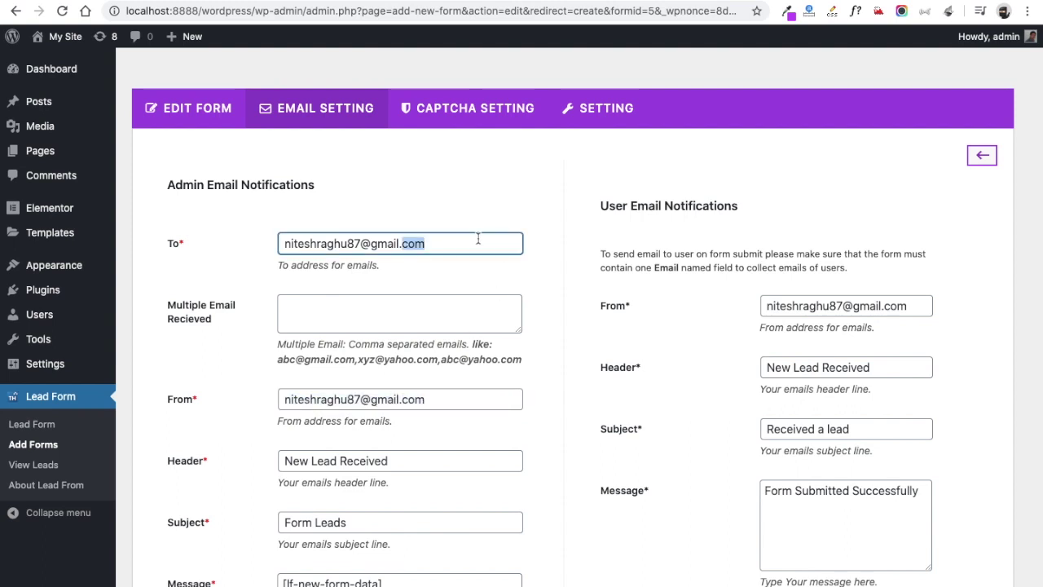
triple_click(914, 308)
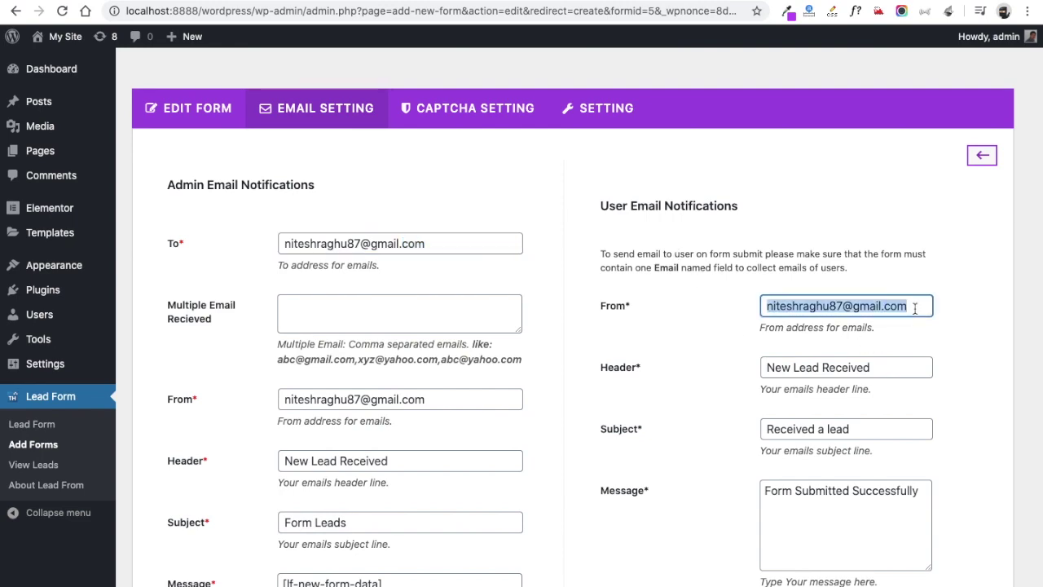
scroll(914, 308, "down", 5)
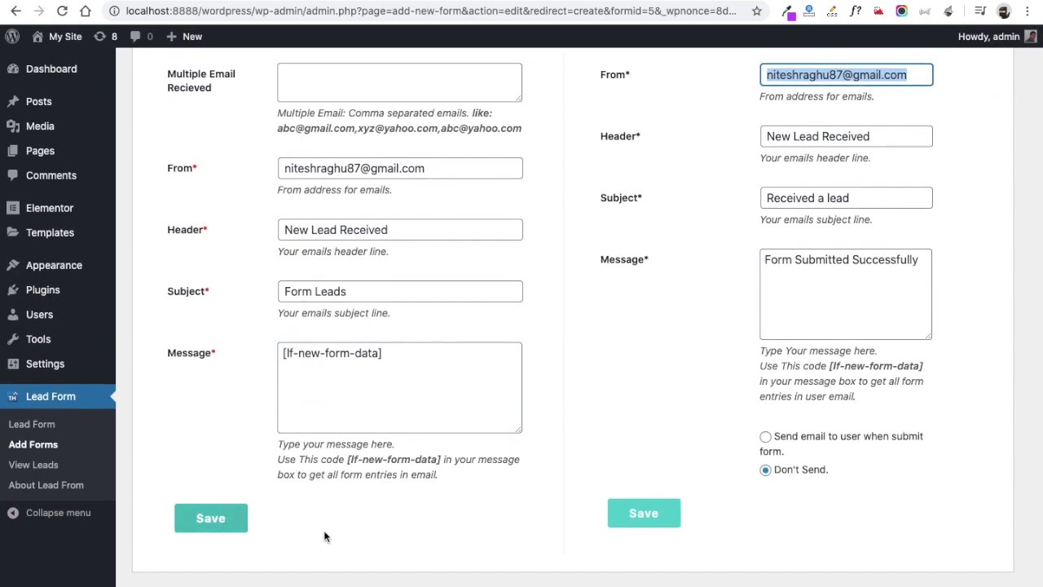
left_click(639, 513)
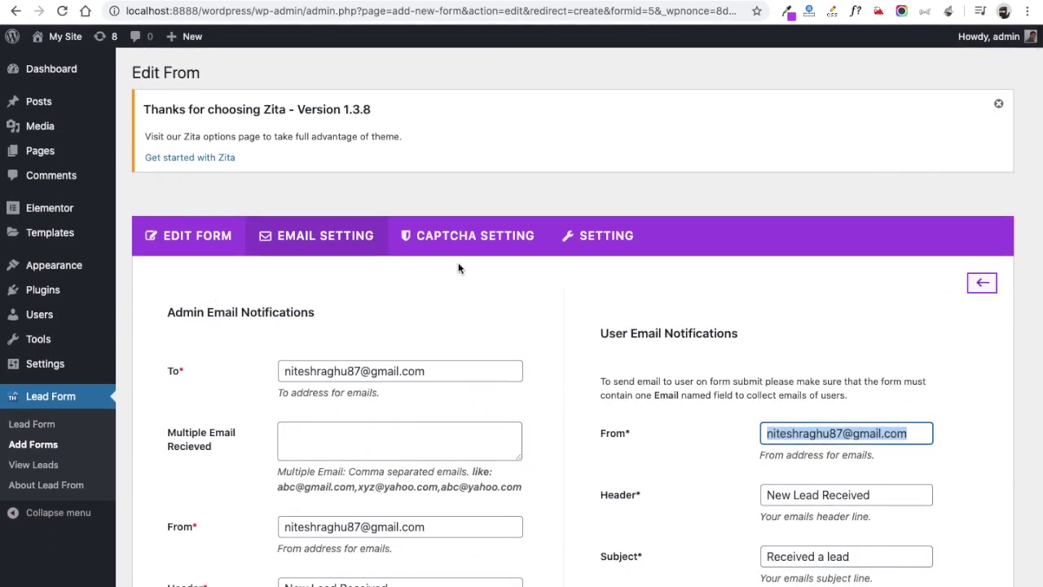
Examine the form's captcha settings, including the Site Key and Secret Key fields
left_click(497, 245)
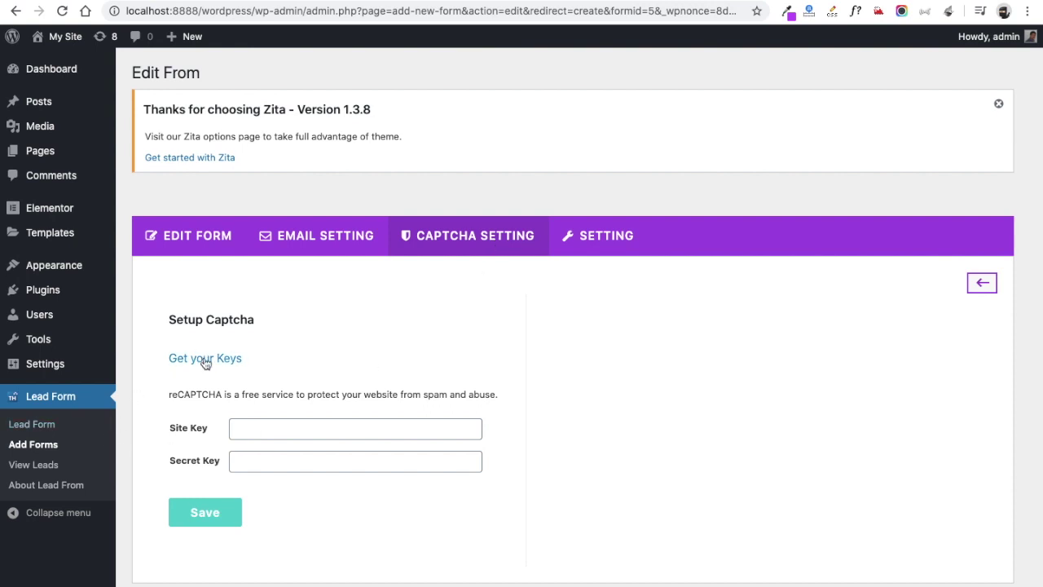
left_click(252, 431)
left_click(249, 463)
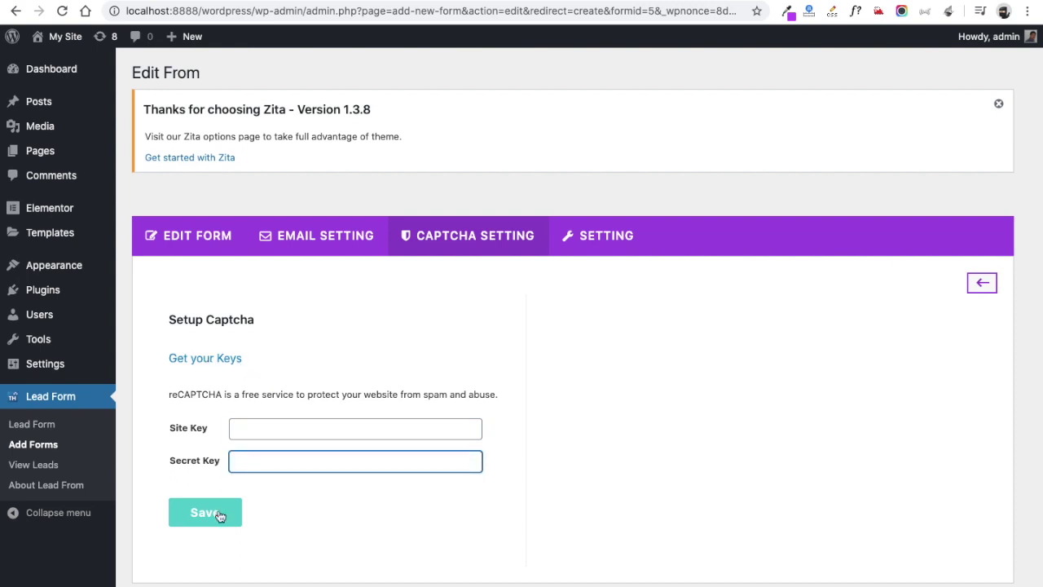
Set leads to be received in email and saved in the database, enter THANK YOU as the thank-you message and update the settings
left_click(607, 252)
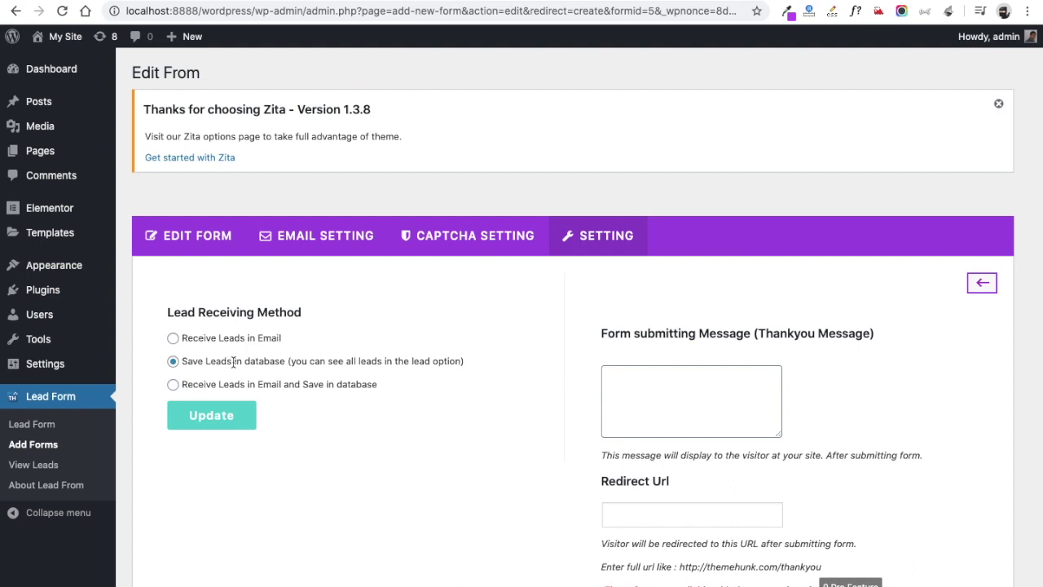
left_click(174, 388)
left_click(640, 420)
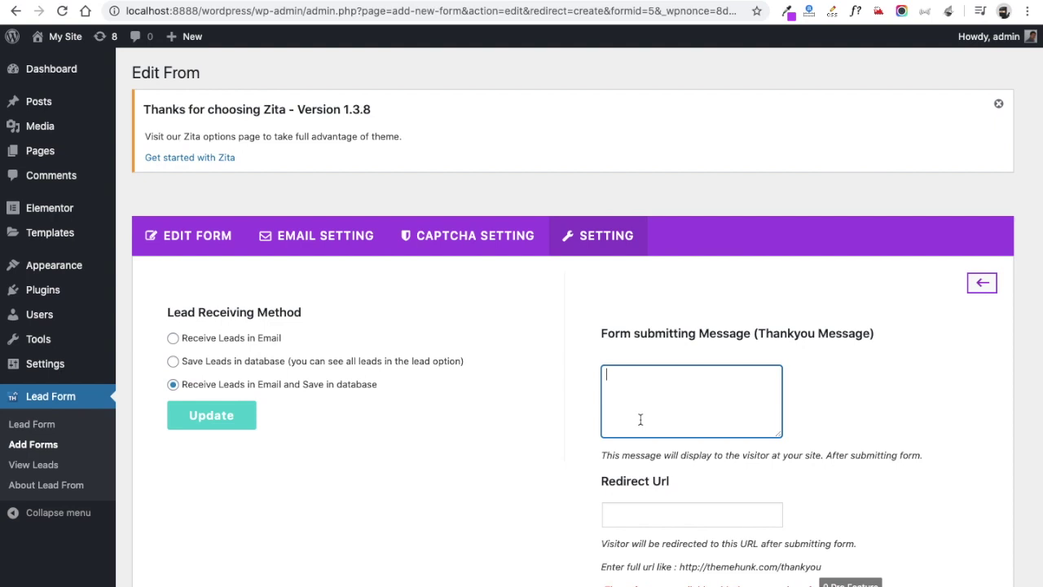
type("THANK YOU")
scroll(571, 478, "down", 2)
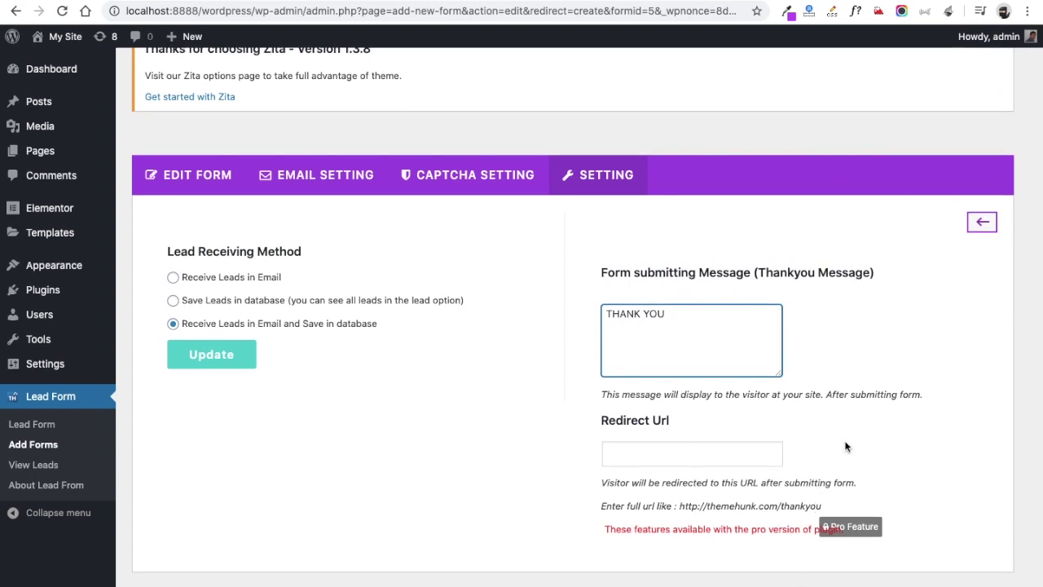
left_click(233, 362)
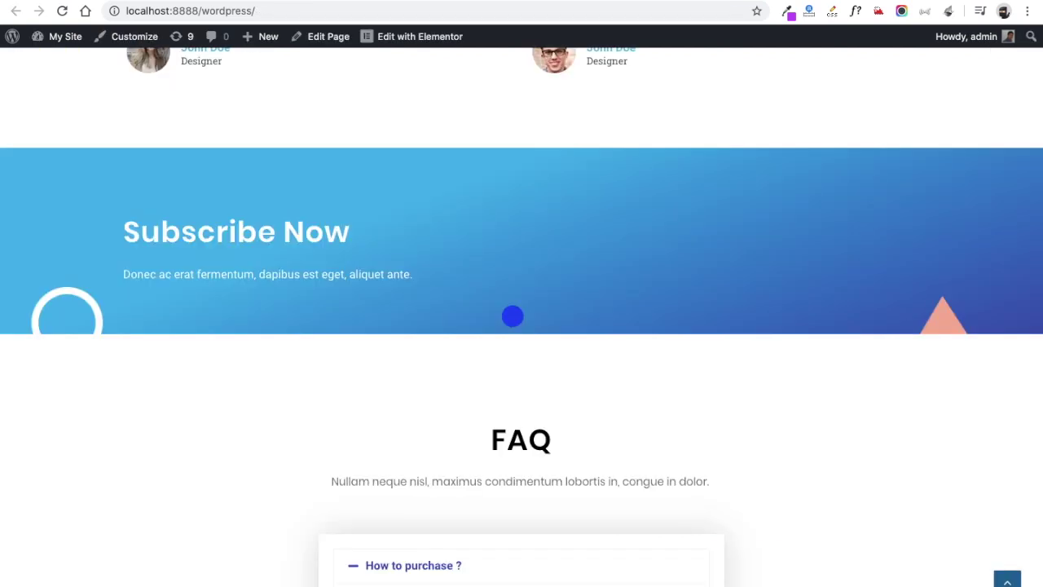
Open the site's home page for editing in Elementor at the Subscribe Now section
left_click(413, 46)
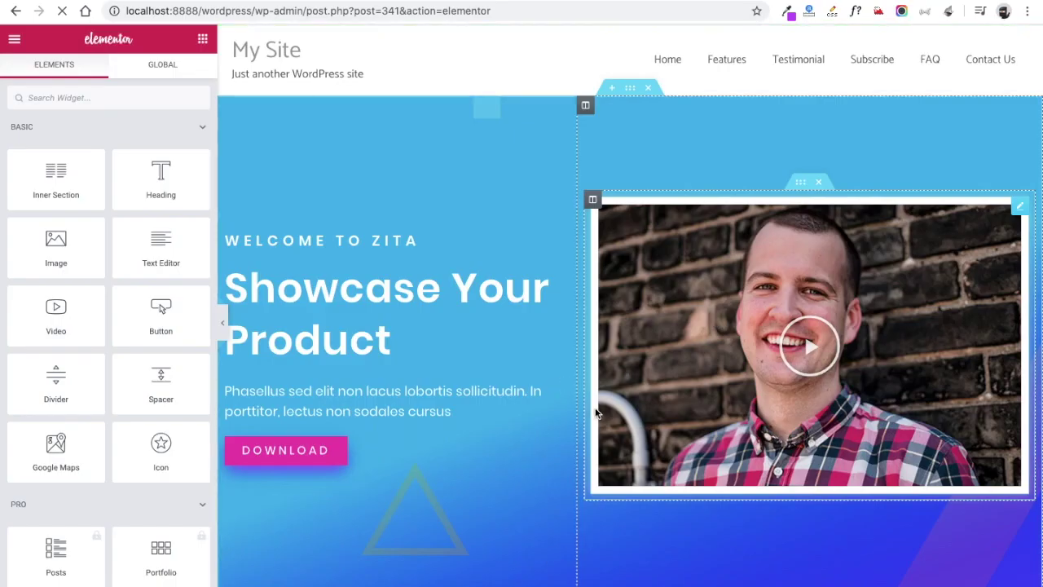
scroll(596, 413, "down", 15)
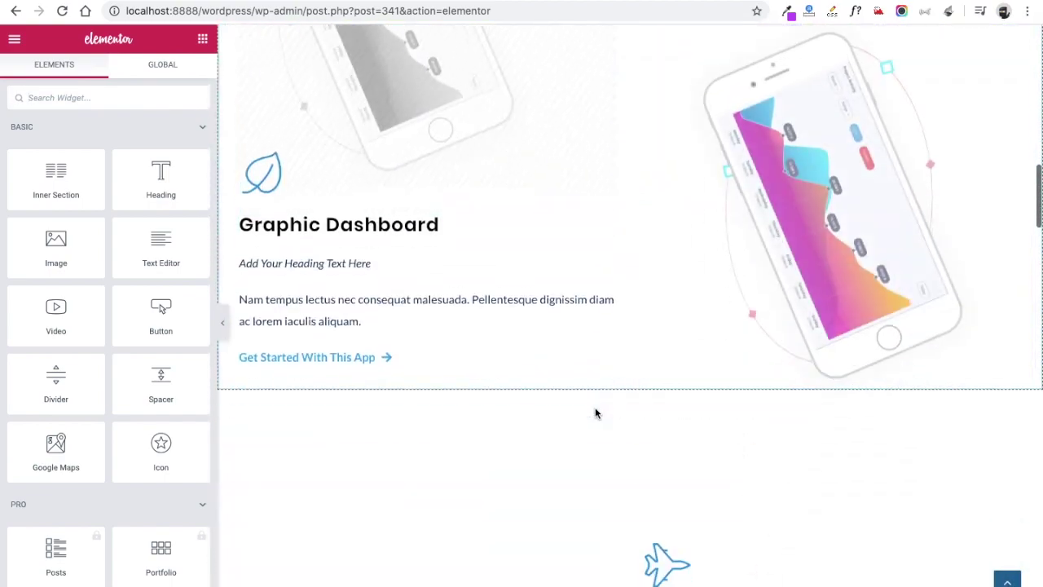
scroll(595, 413, "down", 15)
scroll(595, 413, "up", 2)
scroll(595, 413, "down", 15)
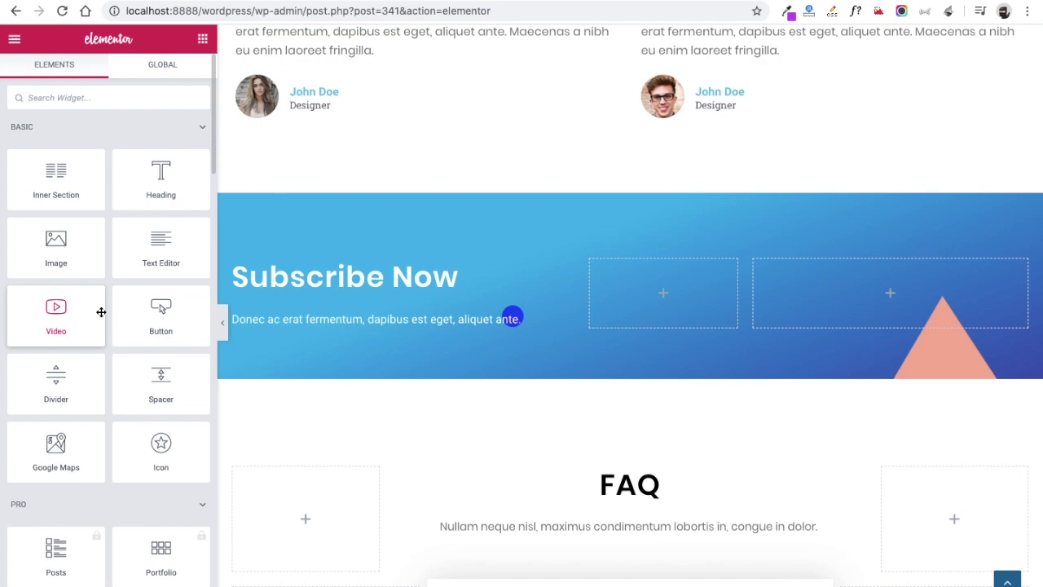
Place a Lead Form Styler widget in the wide empty column of the Subscribe Now section and assign LEAD FORM to it
scroll(101, 312, "down", 15)
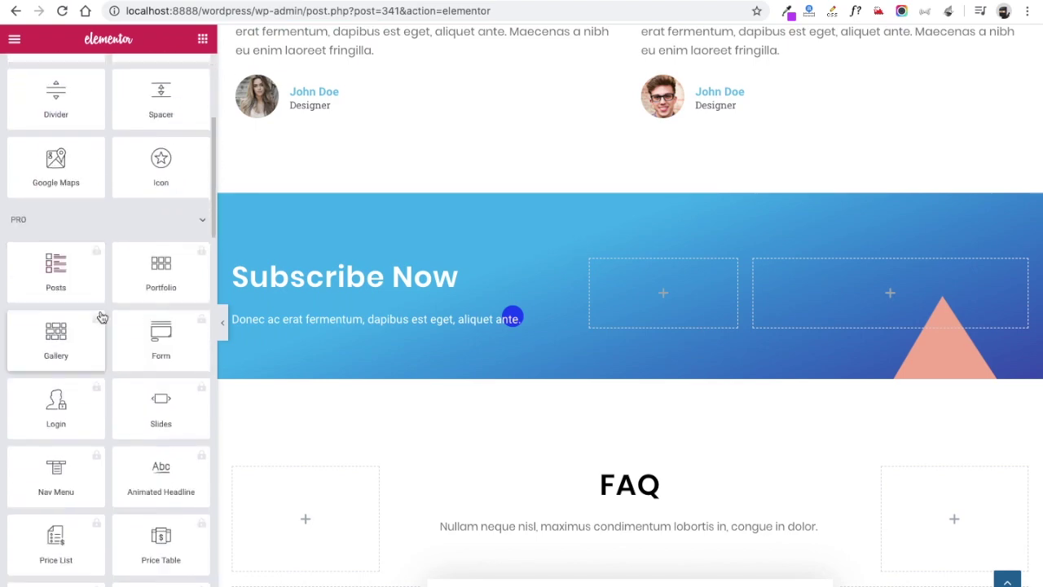
scroll(101, 312, "down", 10)
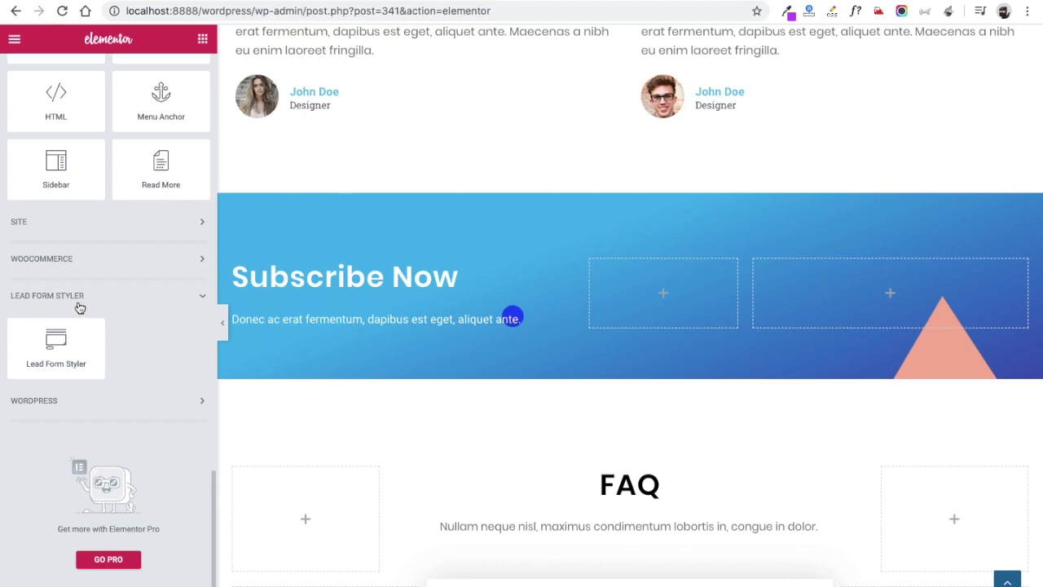
left_click_drag(46, 361, 863, 306)
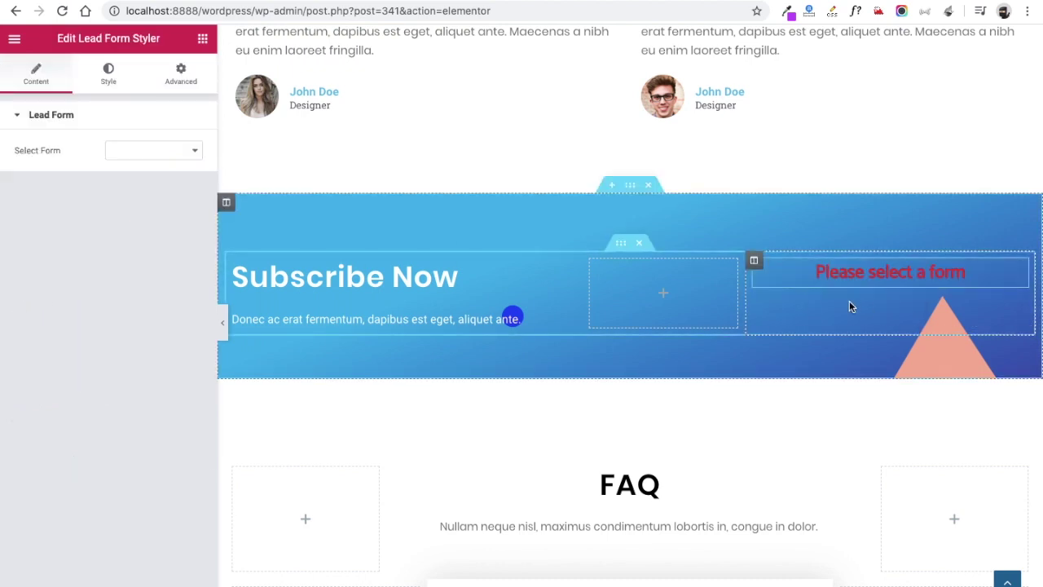
left_click(158, 150)
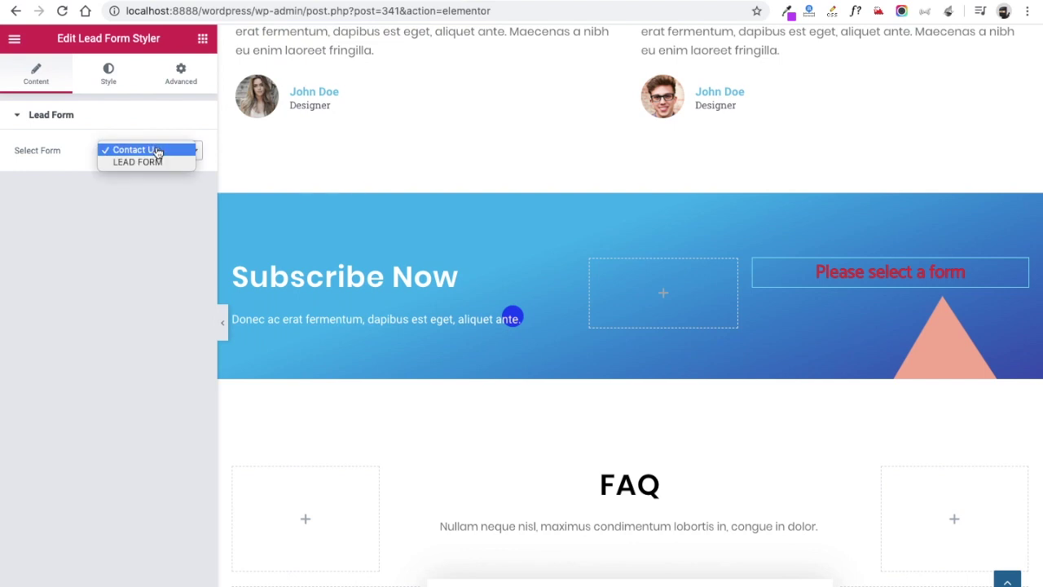
left_click(139, 162)
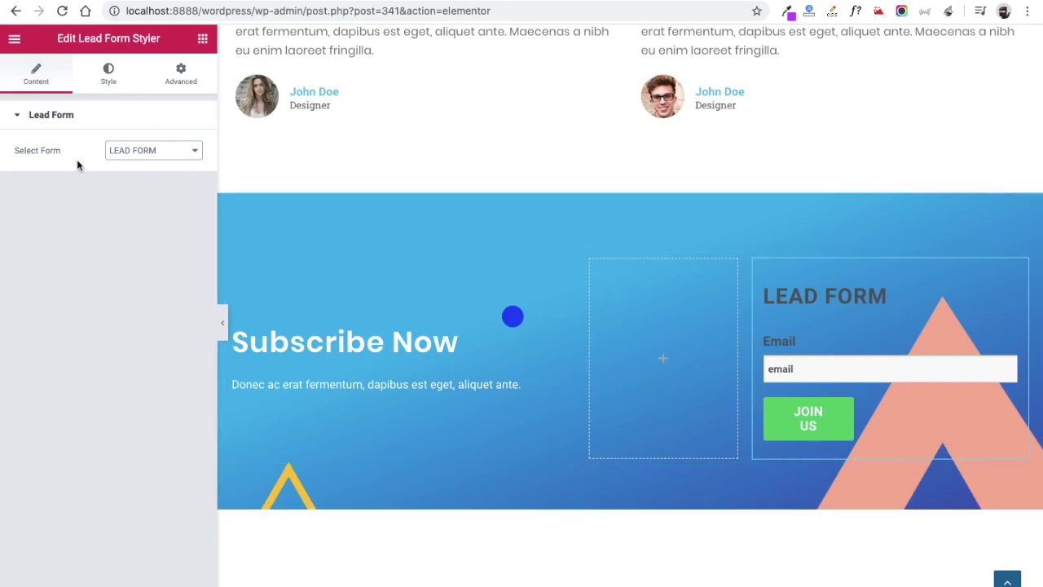
Hide all field labels and the form title in the lead form widget's styling
left_click(112, 73)
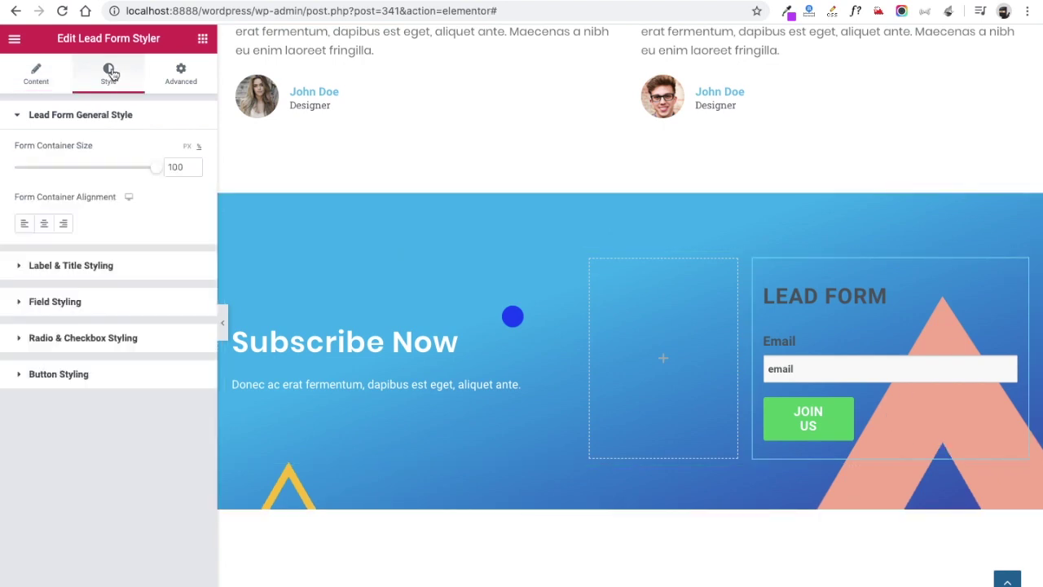
left_click(122, 269)
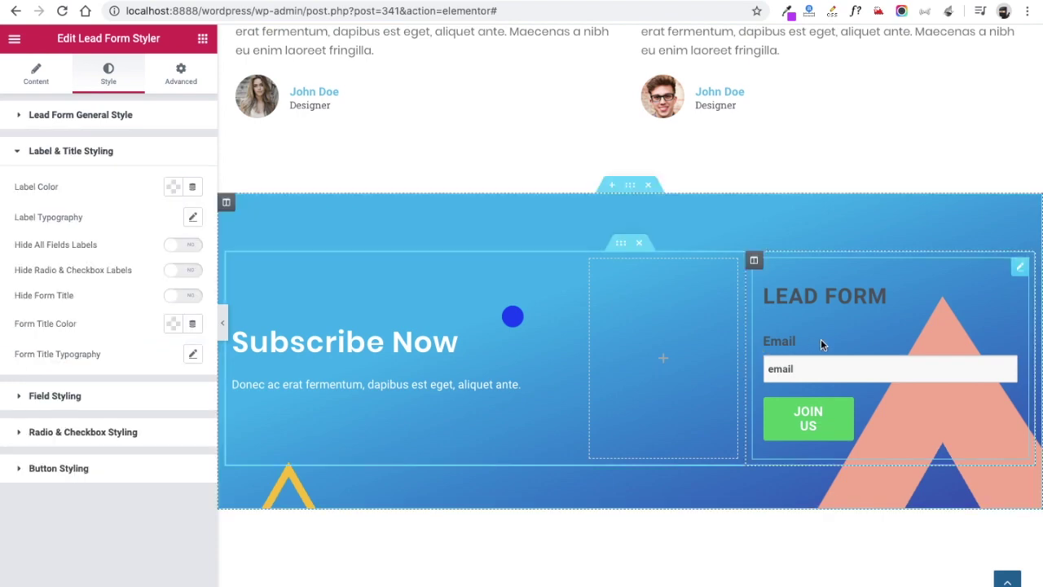
left_click(193, 247)
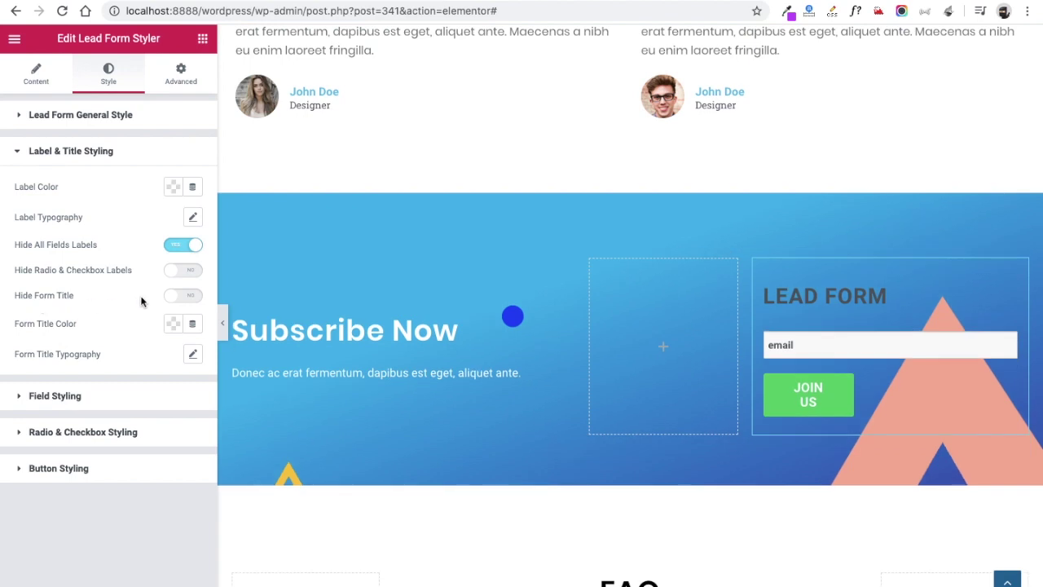
left_click(195, 296)
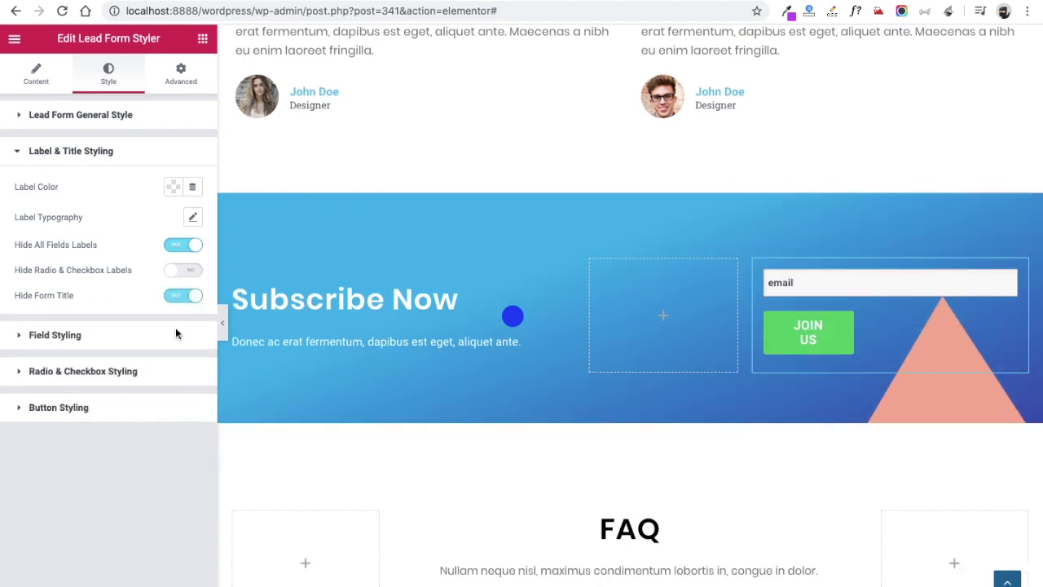
Switch the JOIN US button's width unit to percent and set the width to 100%
left_click(115, 410)
scroll(114, 409, "down", 5)
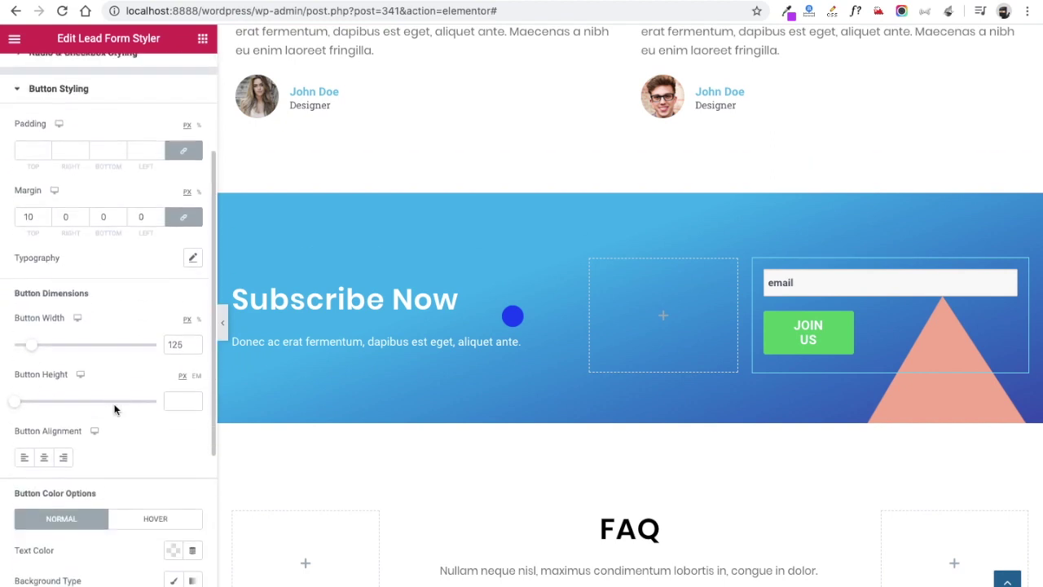
left_click(198, 308)
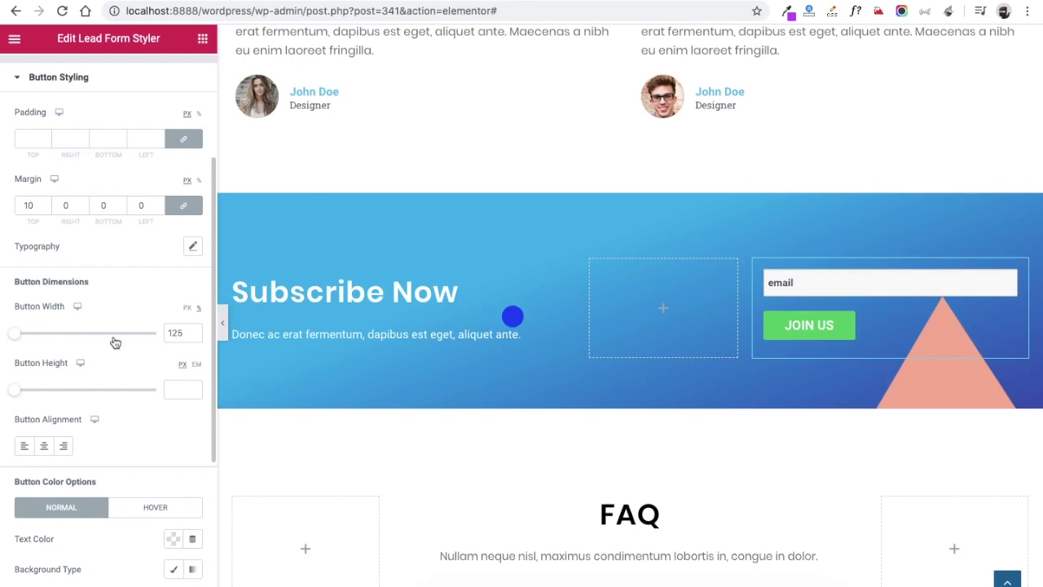
left_click(16, 333)
left_click_drag(16, 334, 173, 326)
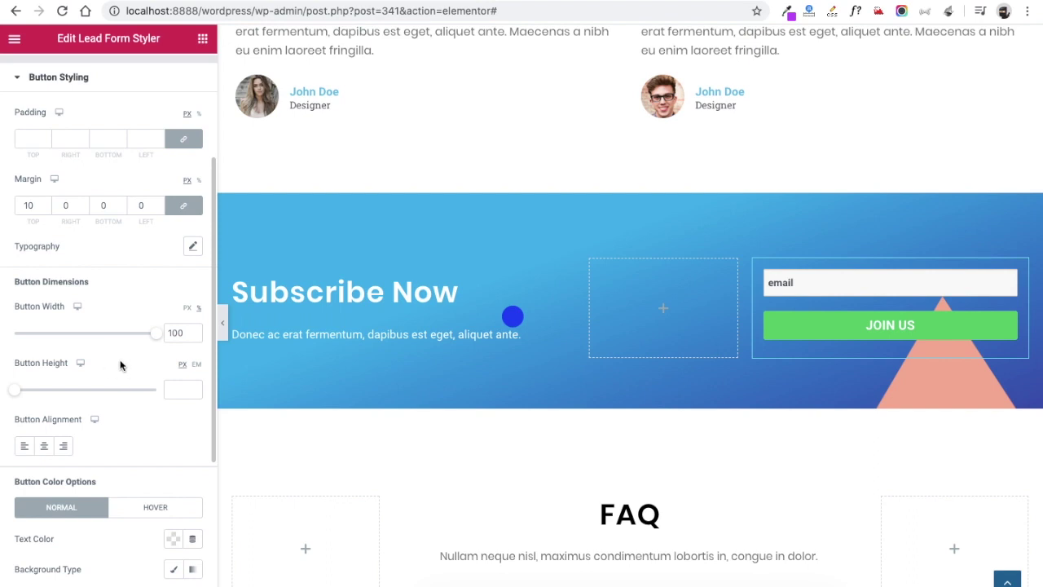
Give the JOIN US button a classic background in purple, #A610CE
scroll(91, 368, "down", 5)
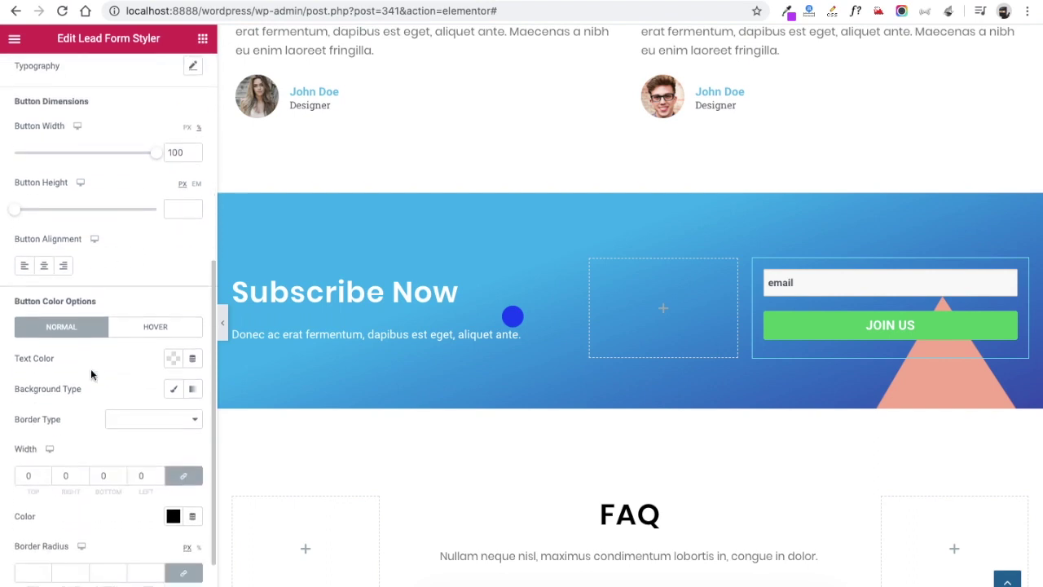
left_click(175, 348)
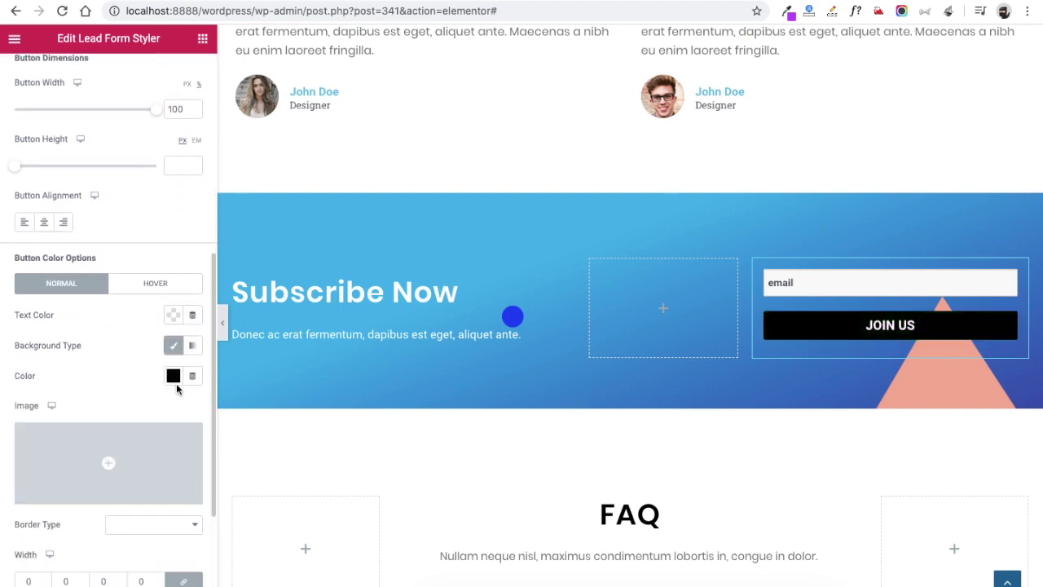
left_click(174, 376)
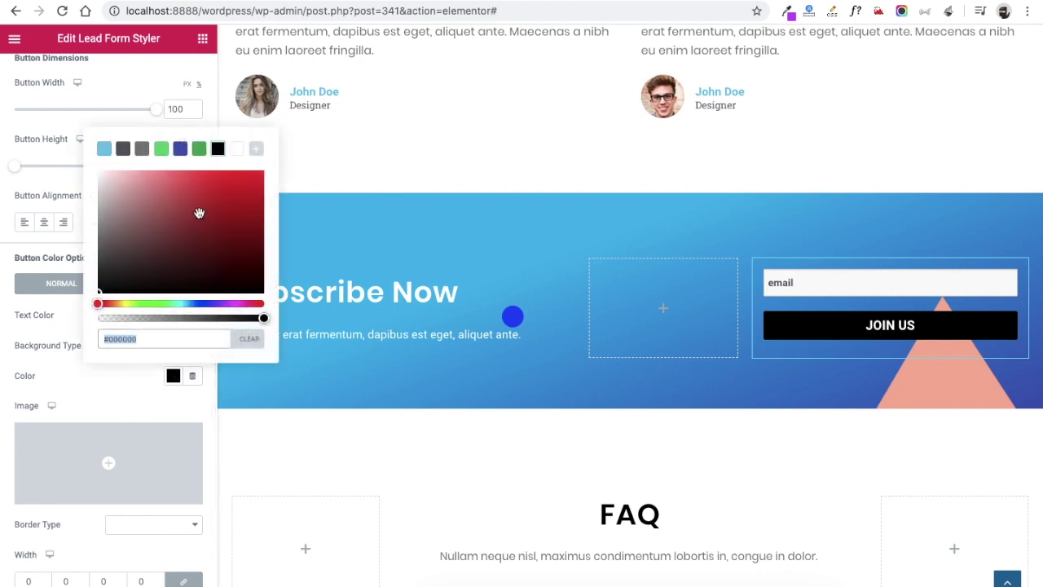
left_click(220, 303)
left_click(235, 191)
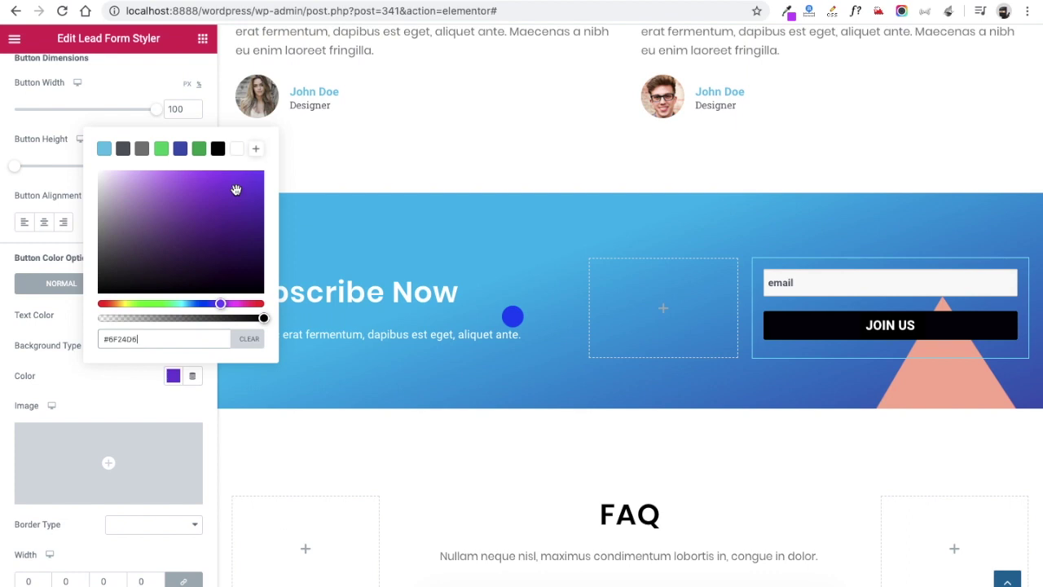
left_click(231, 303)
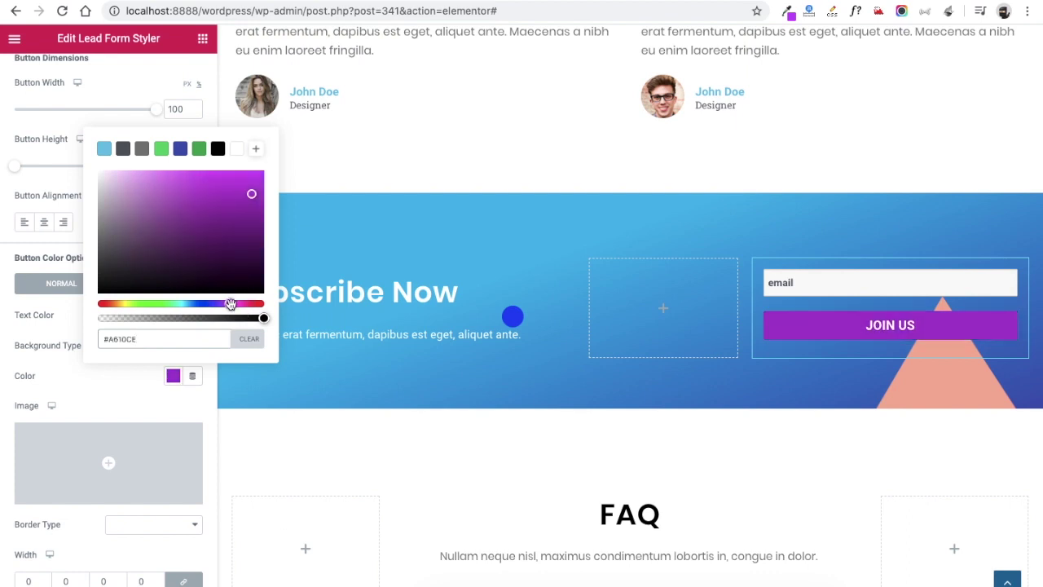
left_click(141, 394)
Set the JOIN US button's text color to white (#FFFFFF) and look over the remaining button styling options
left_click(173, 315)
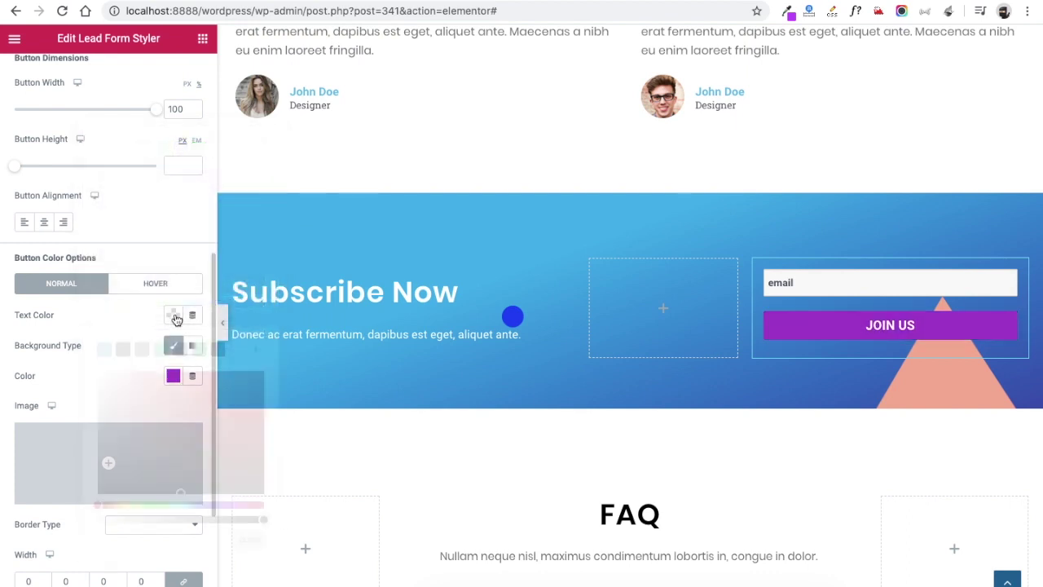
left_click(237, 351)
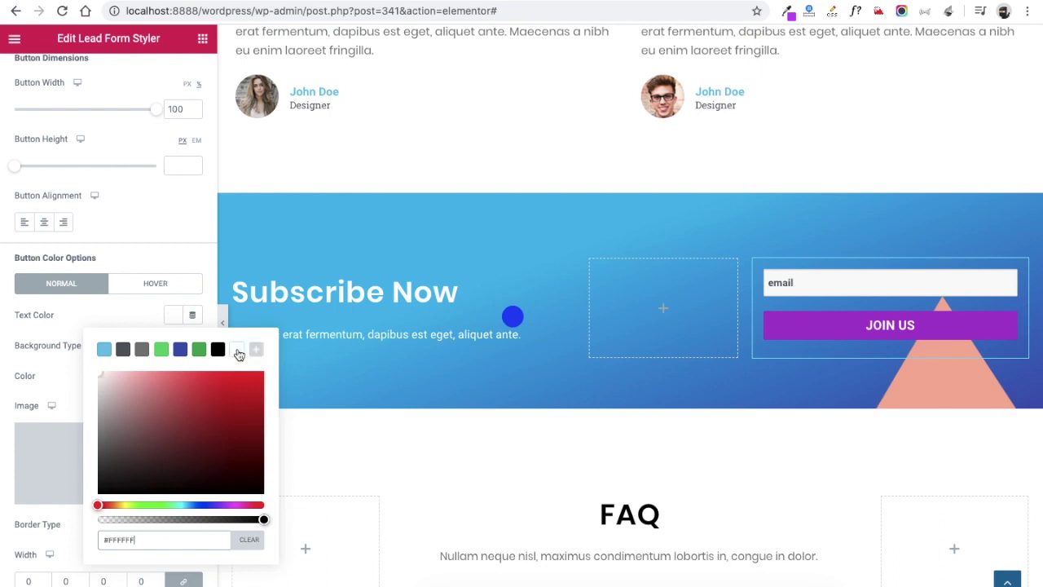
left_click(68, 325)
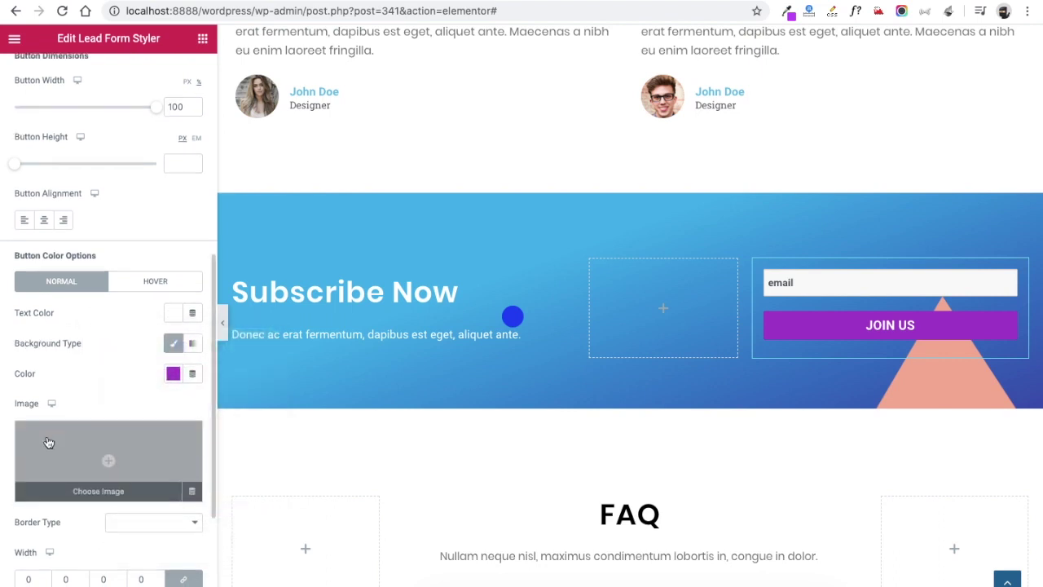
scroll(49, 441, "down", 3)
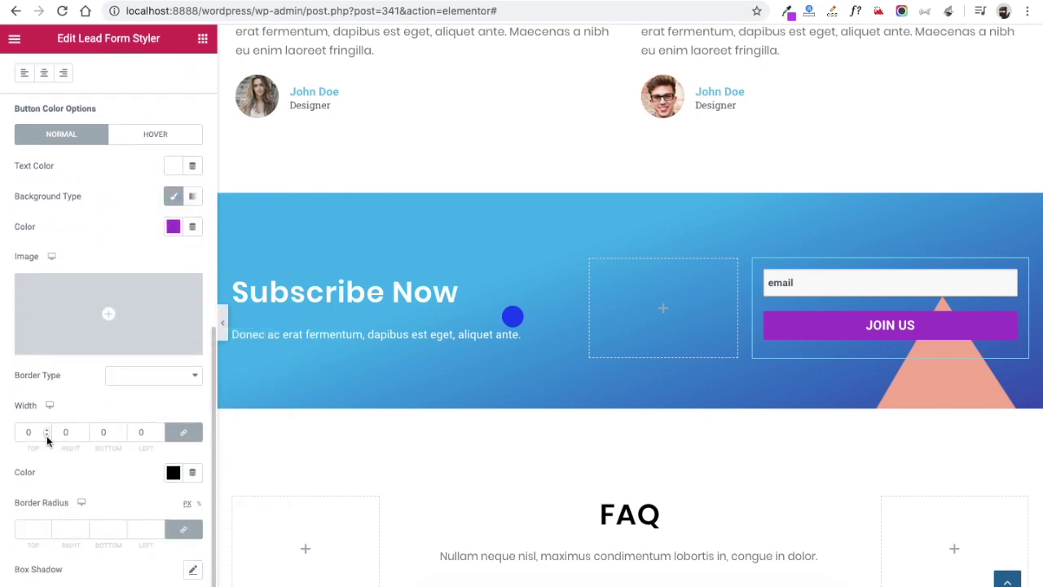
scroll(46, 435, "up", 10)
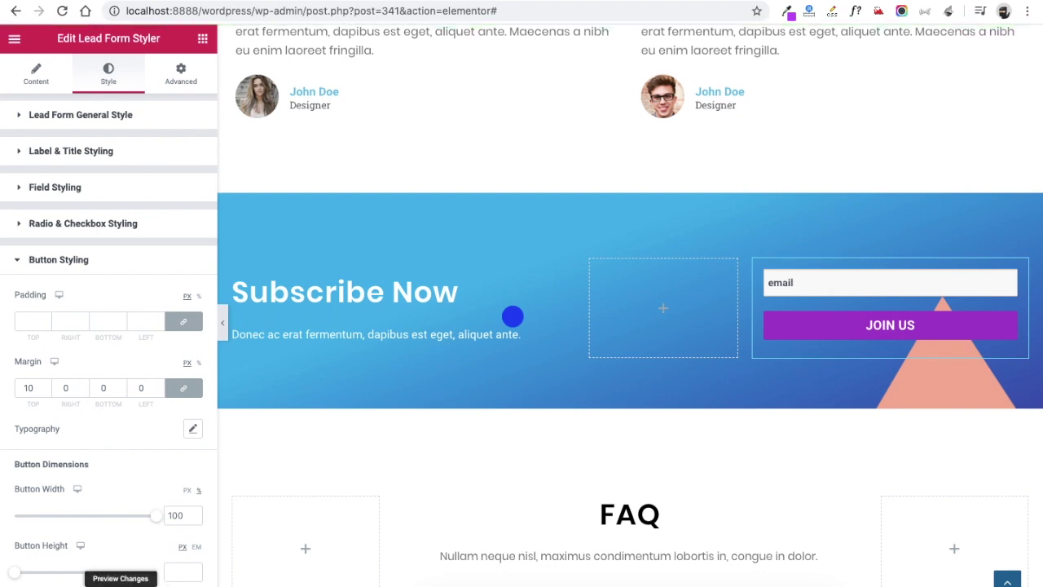
Preview the page and submit the Subscribe Now form with a test e-mail address
left_click(120, 580)
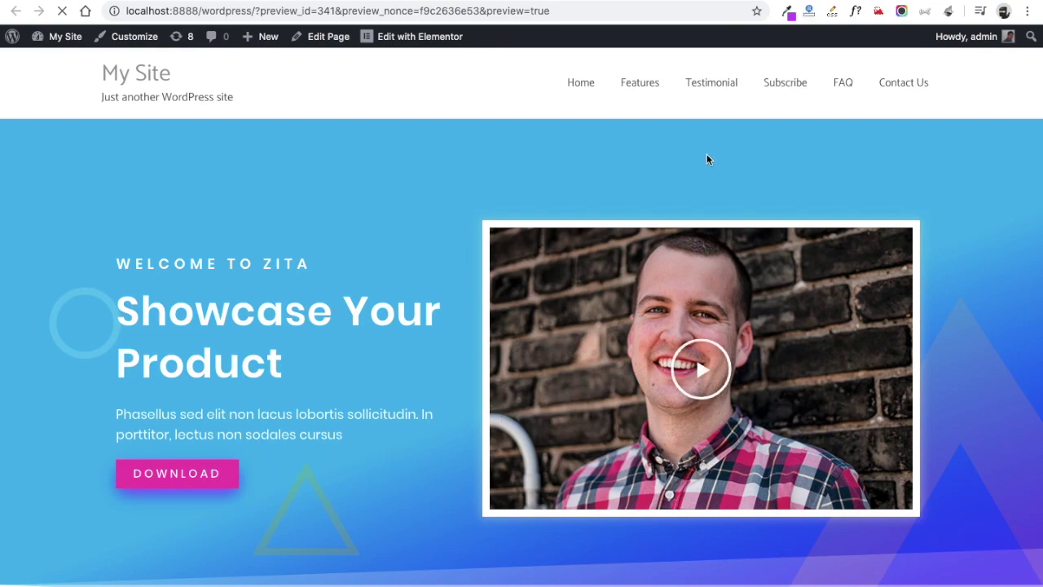
left_click(784, 82)
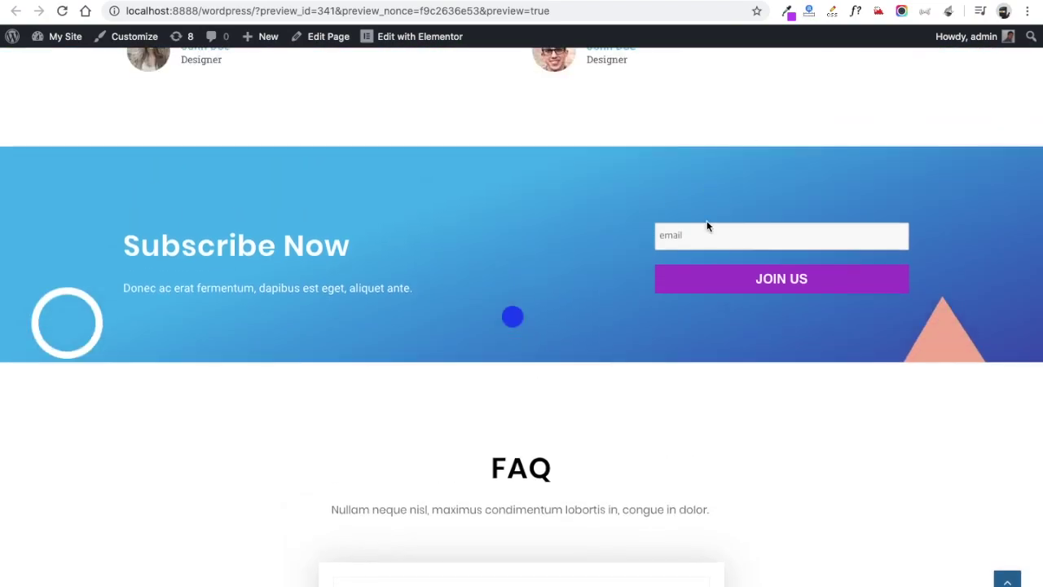
left_click(727, 230)
type("email@e")
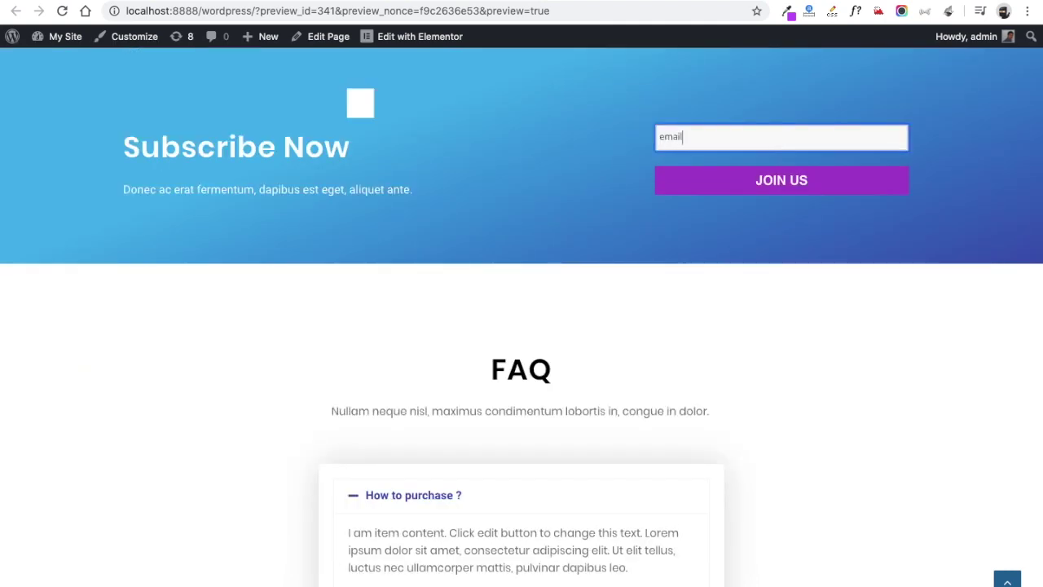
type("xample.com")
left_click(769, 182)
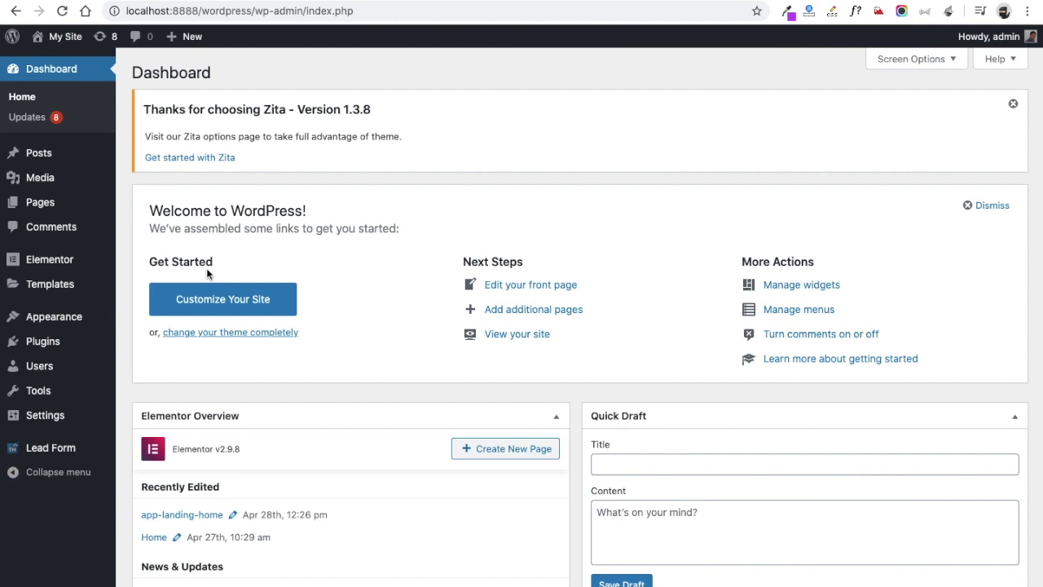
Open the site Customizer and set the footer's widget layout to three equal columns
mouse_move(69, 319)
left_click(222, 299)
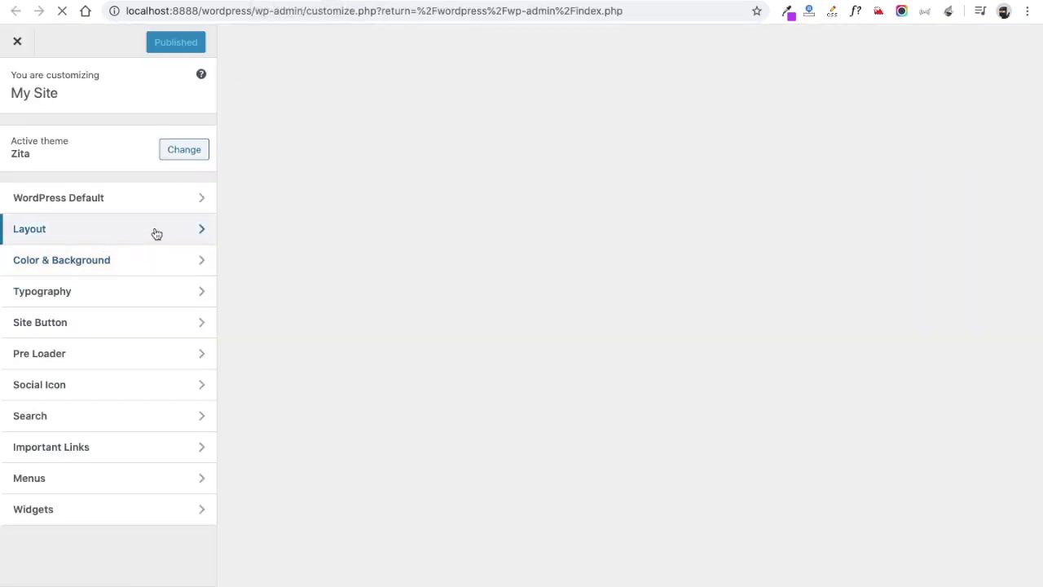
left_click(157, 234)
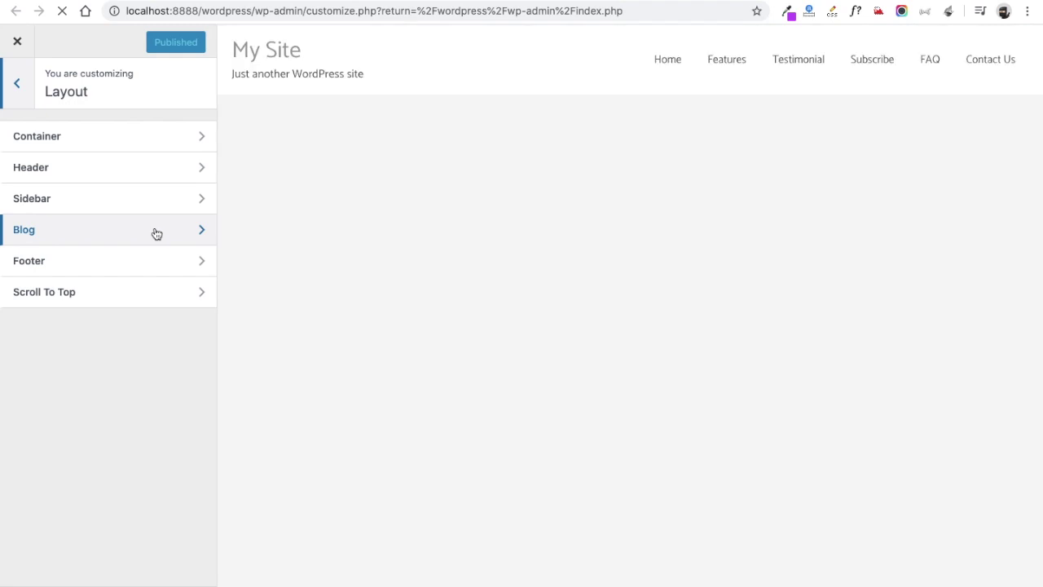
left_click(120, 261)
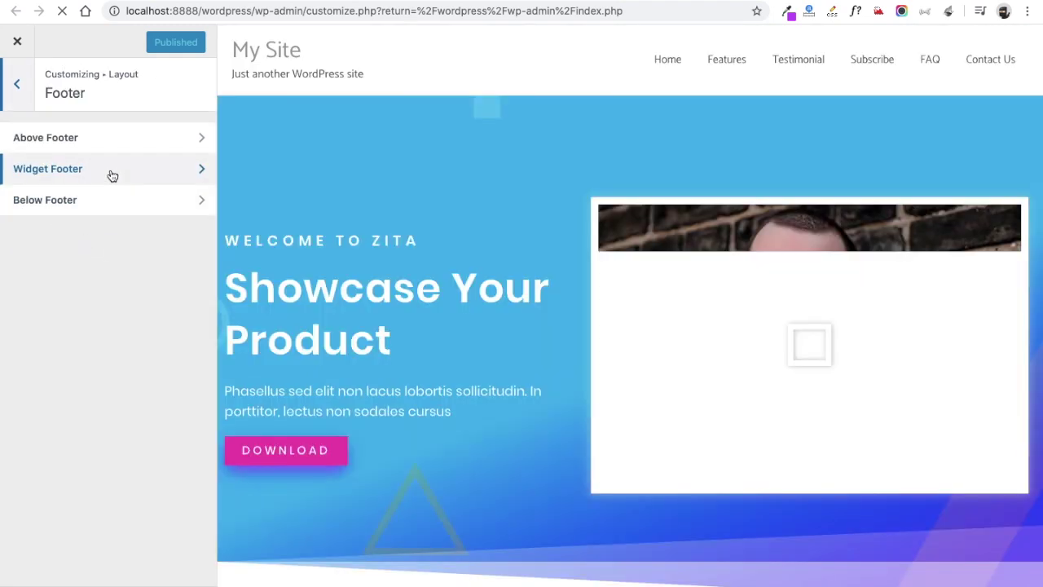
left_click(111, 175)
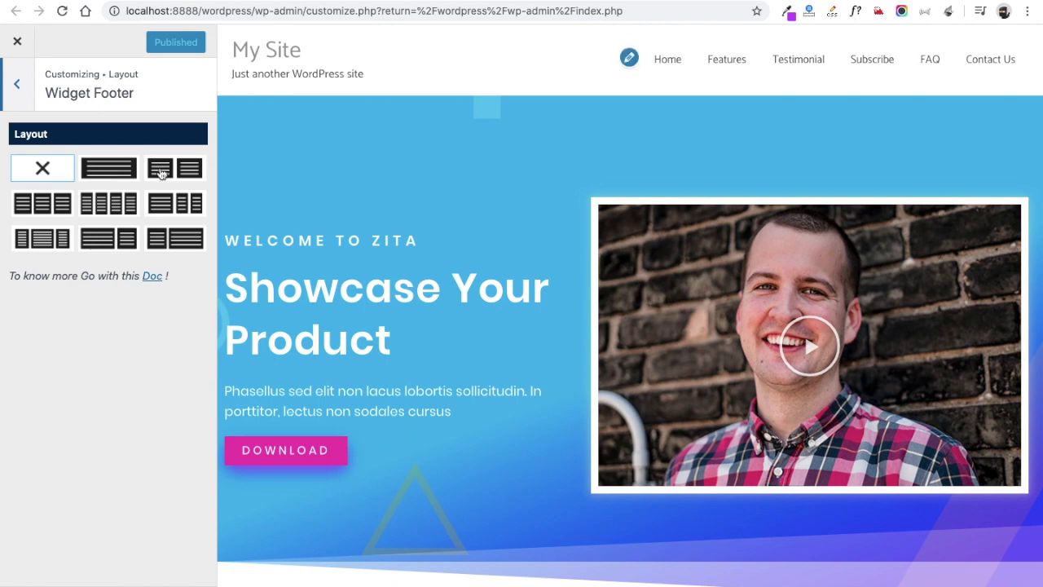
left_click(56, 210)
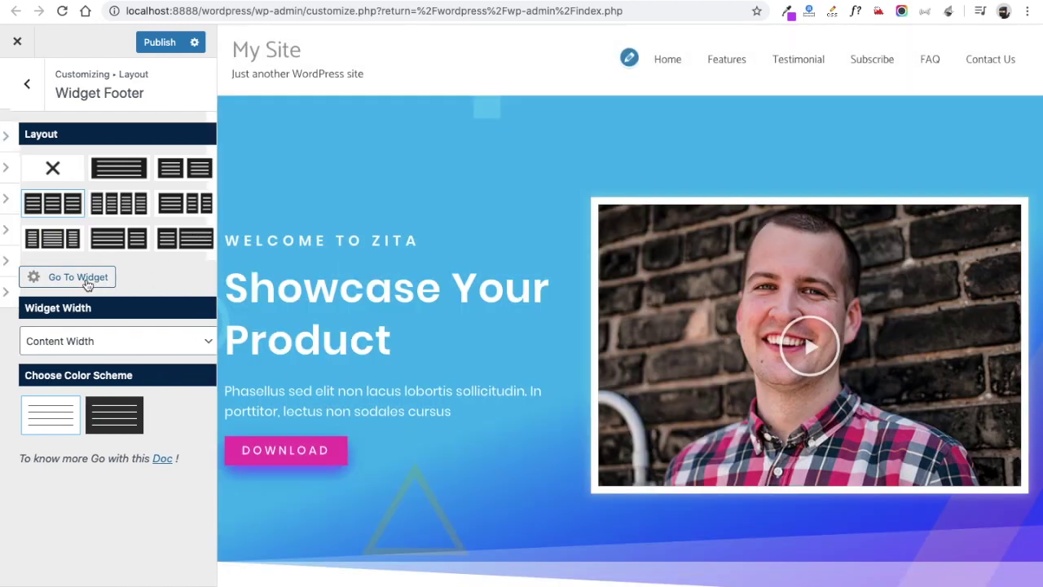
Add a Text widget to Footer Widget Area 1
left_click(68, 277)
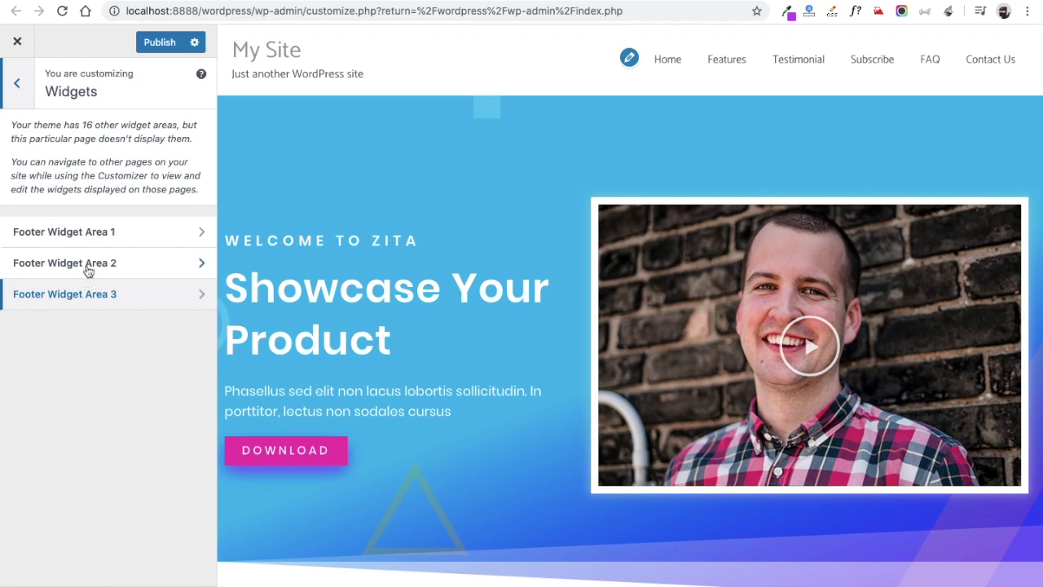
left_click(104, 237)
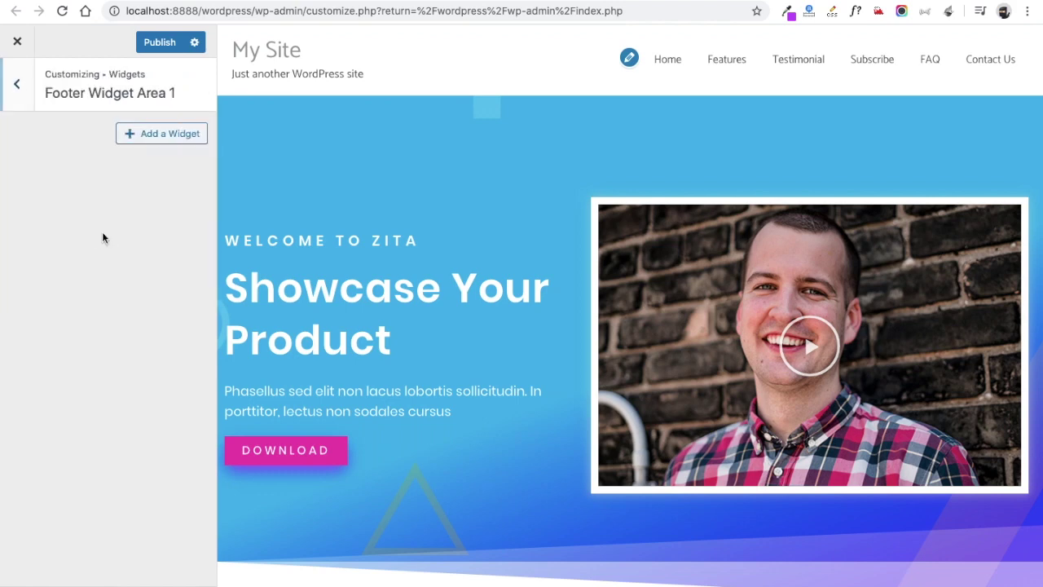
left_click(172, 140)
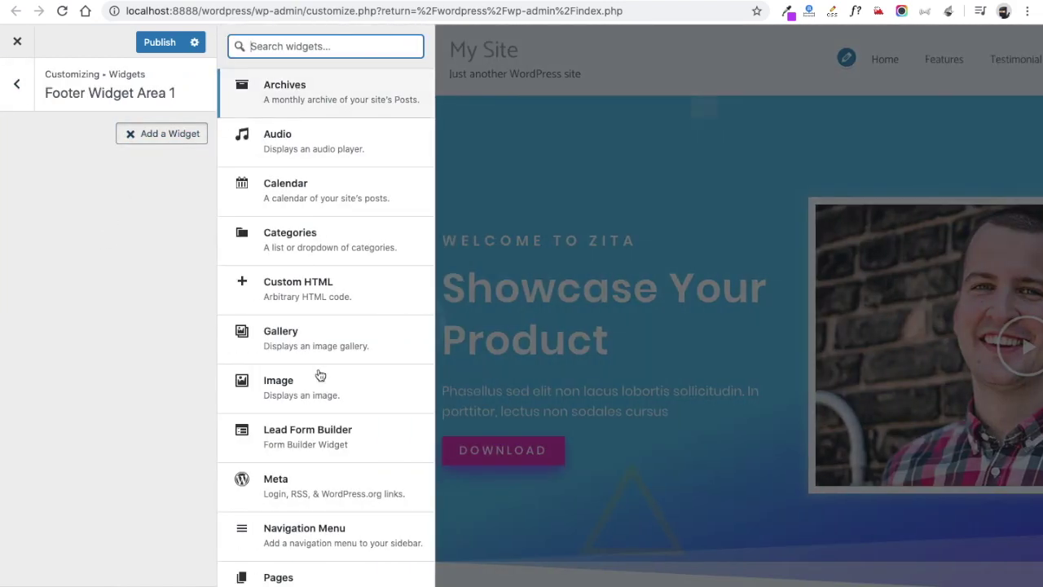
type("text")
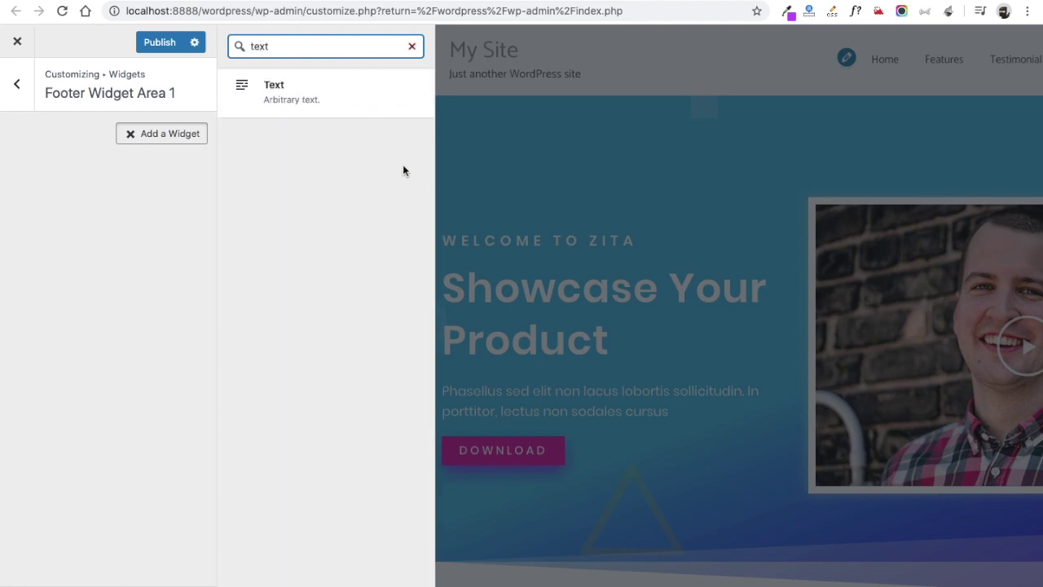
left_click(361, 95)
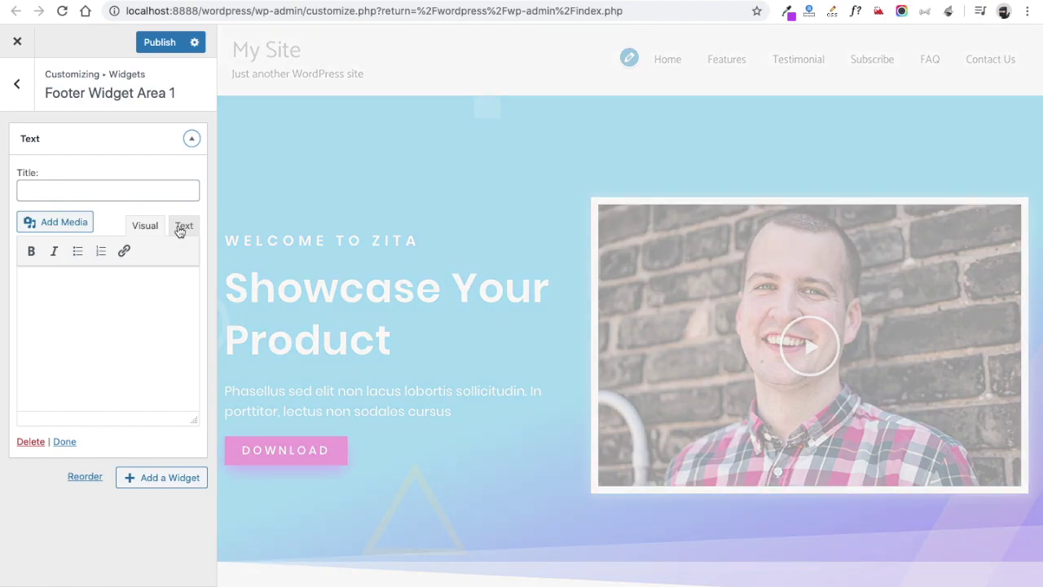
Copy the LEAD FORM shortcode, insert [lead-form form-id=5 title=LEAD FORM] into the footer Text widget in text mode, and publish
left_click(183, 225)
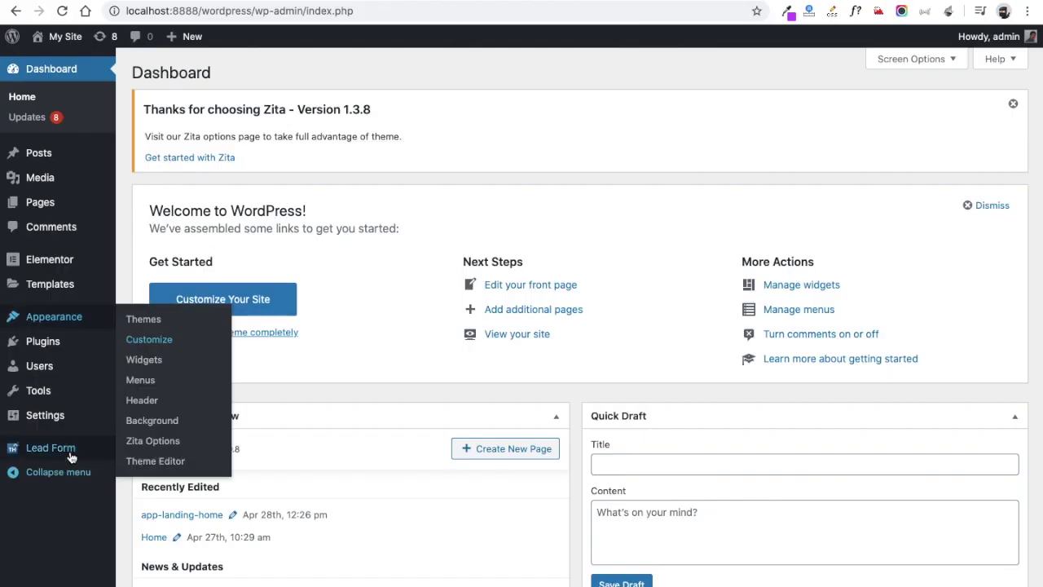
mouse_move(71, 456)
left_click(71, 456)
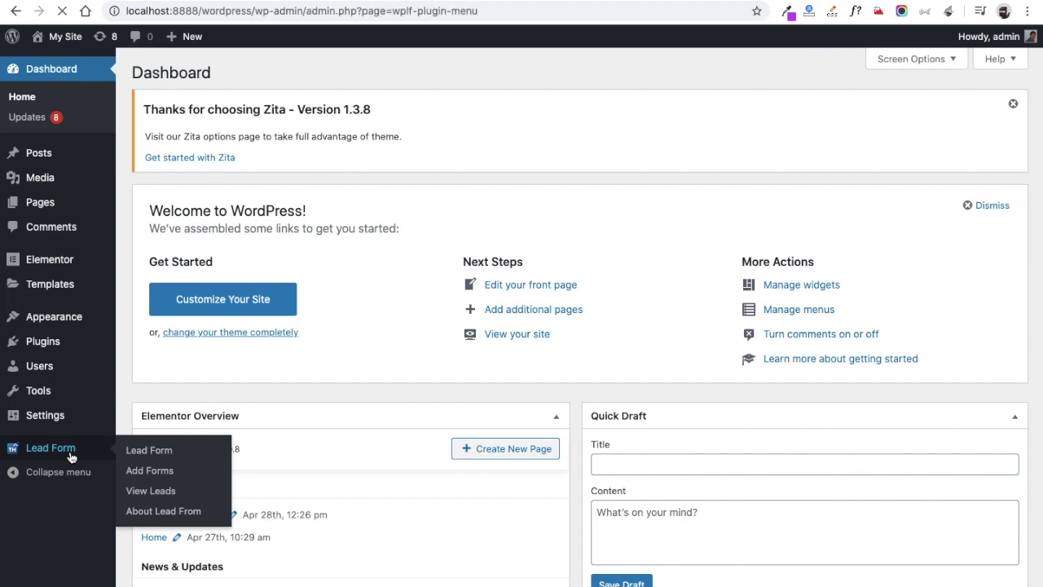
scroll(316, 210, "down", 1)
left_click(316, 207)
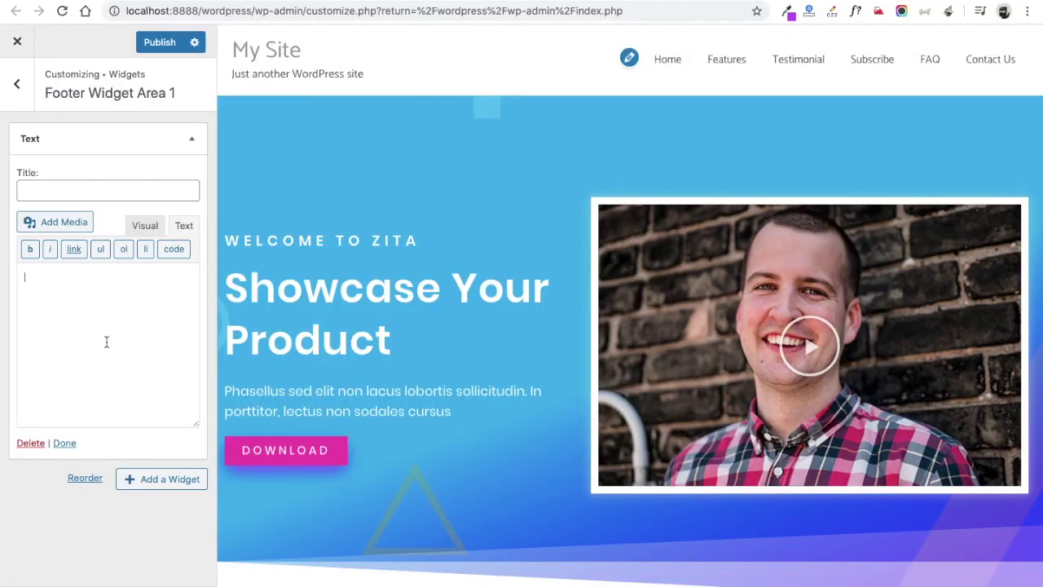
left_click(106, 342)
type("[lead-form form-id=5 title=LEAD FORM]")
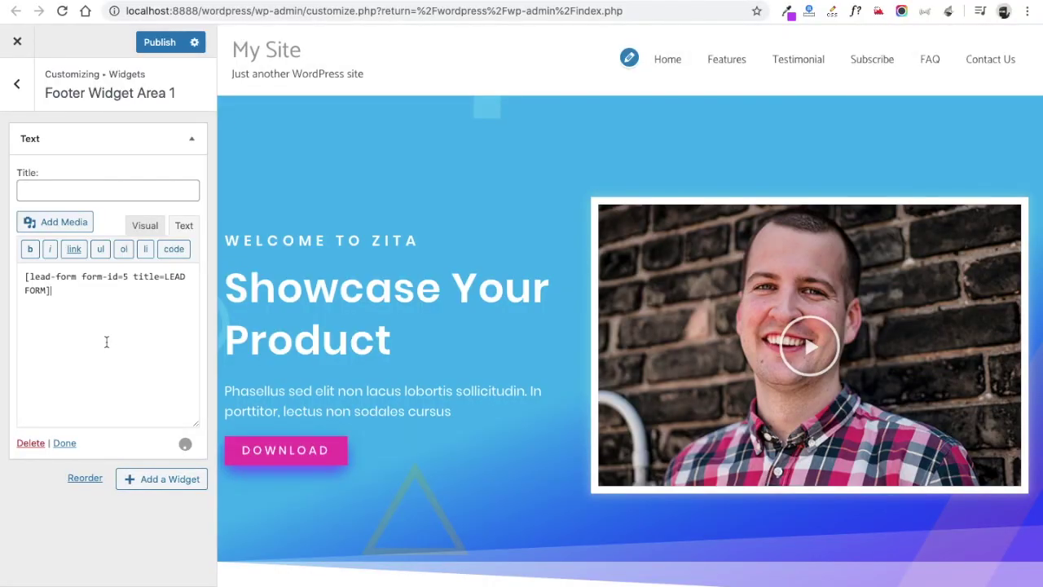
left_click(159, 44)
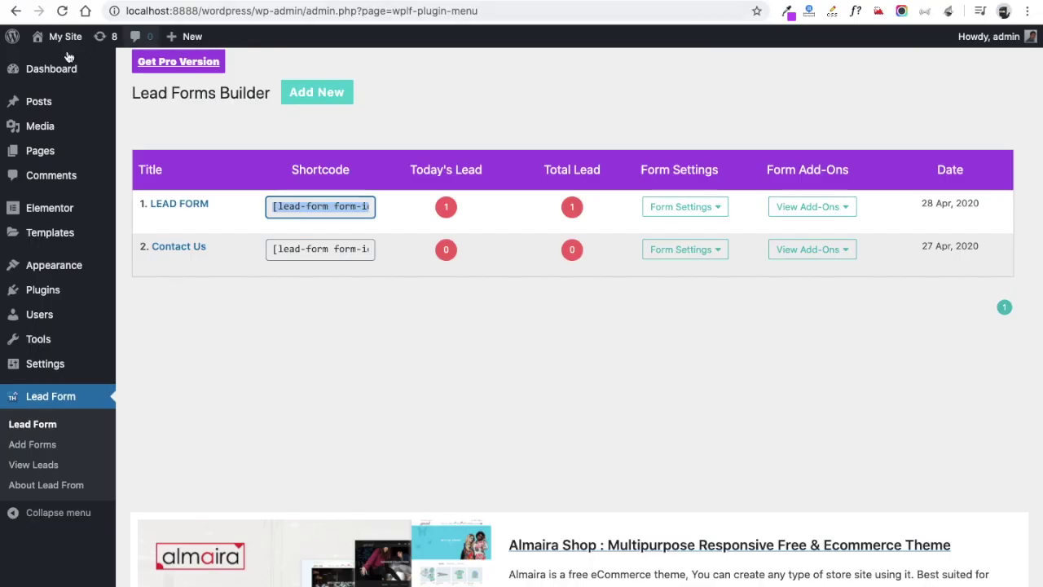
Visit the live site and examine the lead form in the home page footer
mouse_move(64, 38)
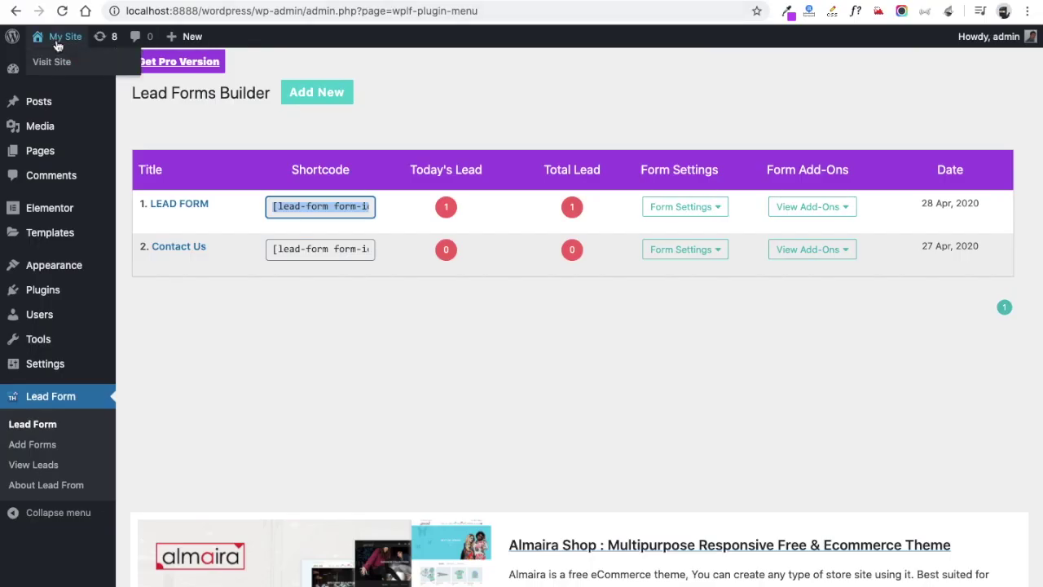
left_click(55, 63)
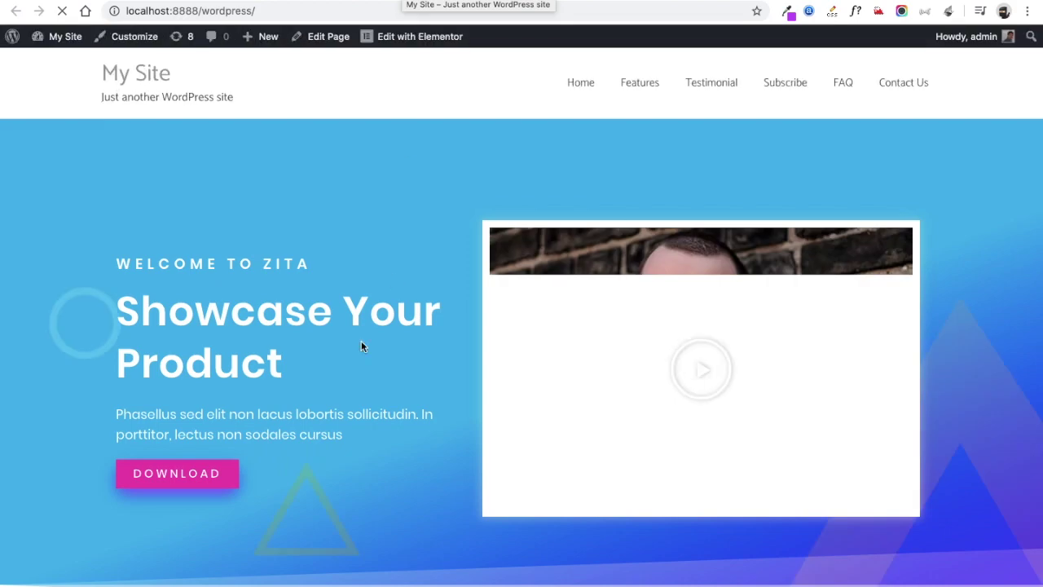
scroll(351, 382, "down", 8)
scroll(352, 382, "down", 10)
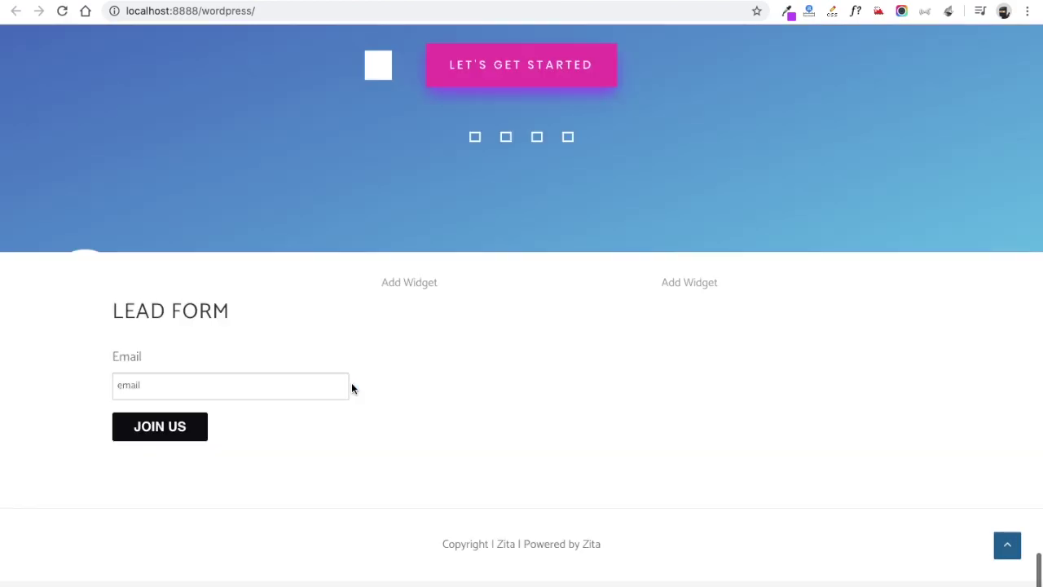
left_click(299, 428)
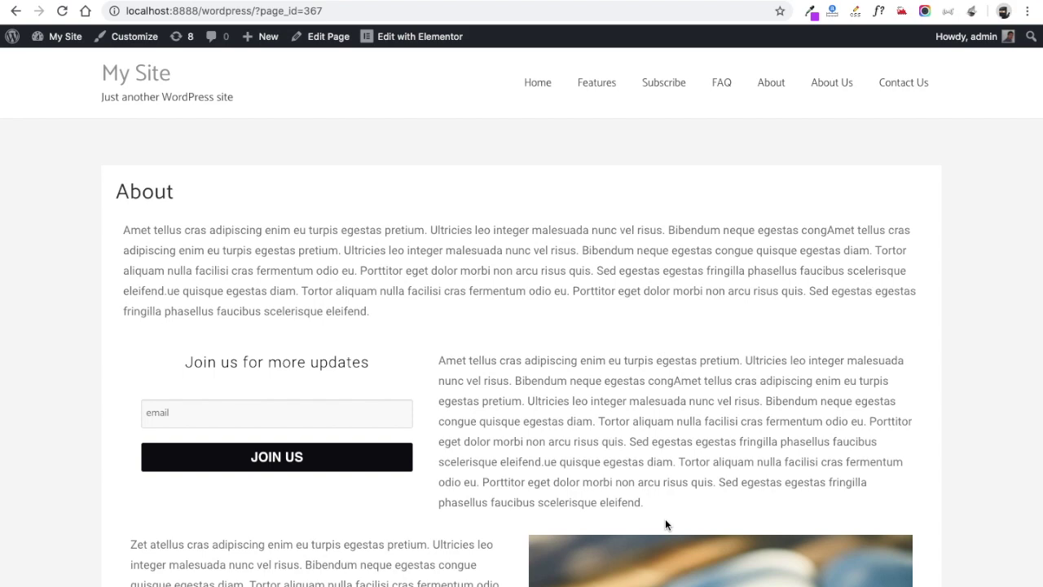
Examine the embedded forms on the About, About Us and Contact Us pages
left_click(379, 406)
scroll(547, 378, "down", 3)
scroll(546, 375, "up", 3)
left_click(826, 90)
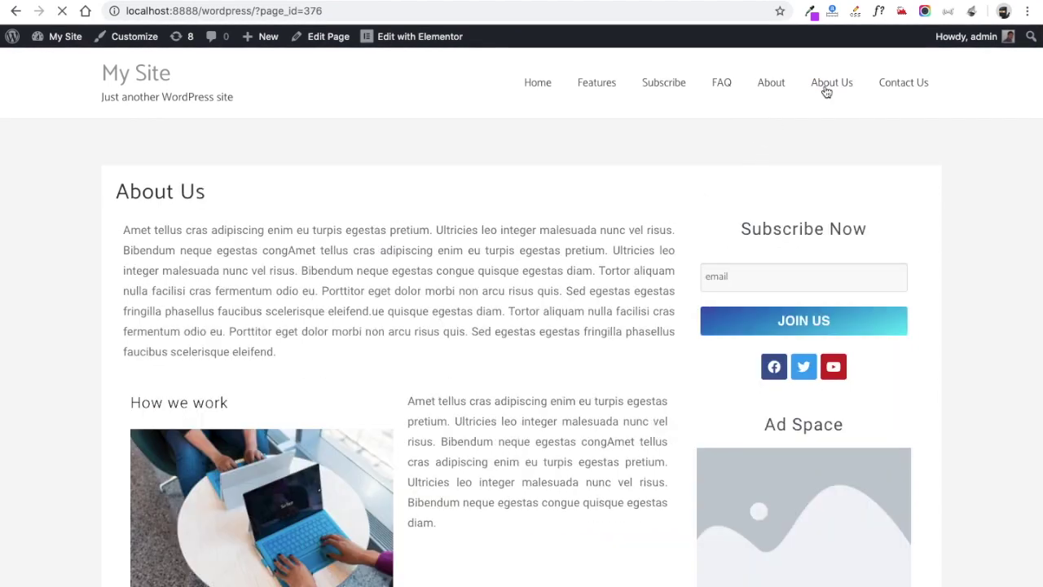
left_click(751, 281)
scroll(482, 357, "down", 6)
scroll(482, 356, "up", 4)
scroll(481, 356, "up", 3)
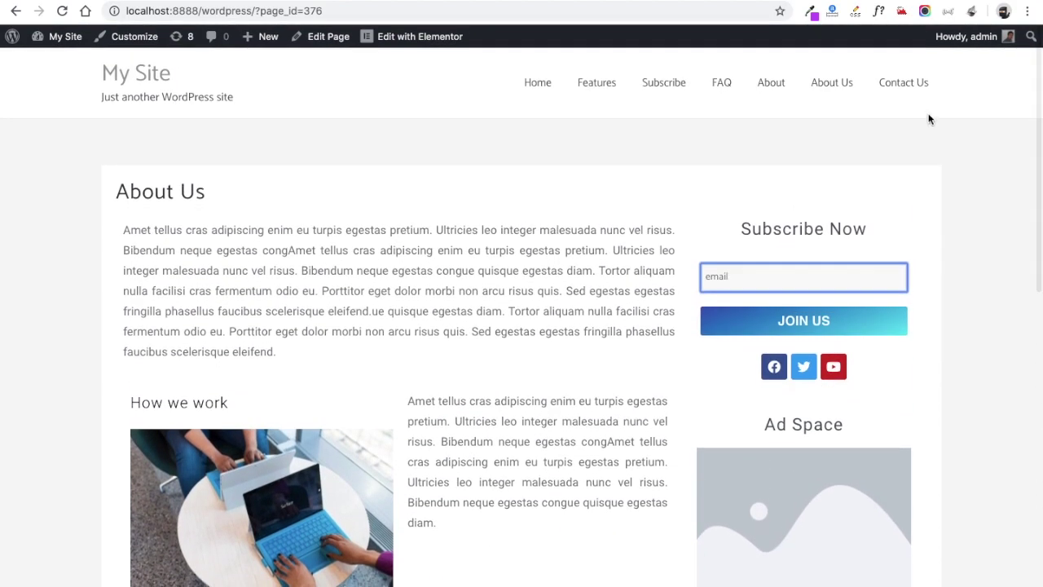
left_click(903, 84)
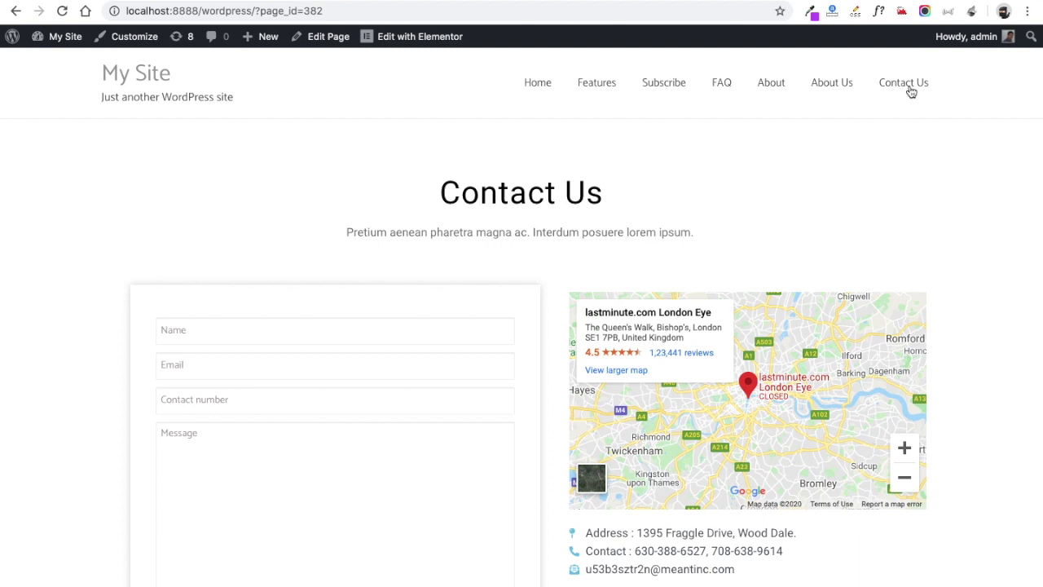
scroll(527, 481, "down", 3)
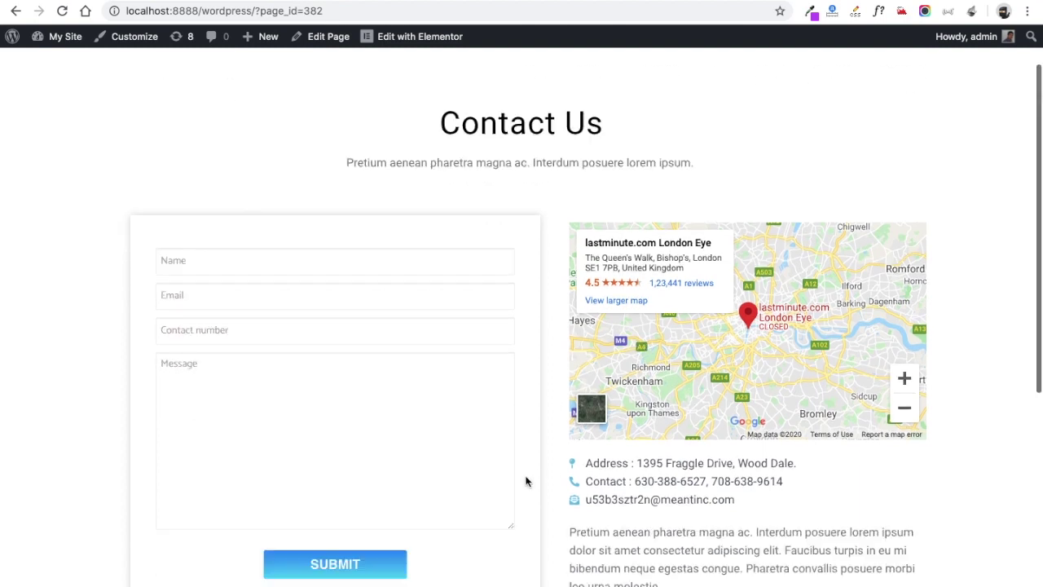
scroll(526, 482, "up", 3)
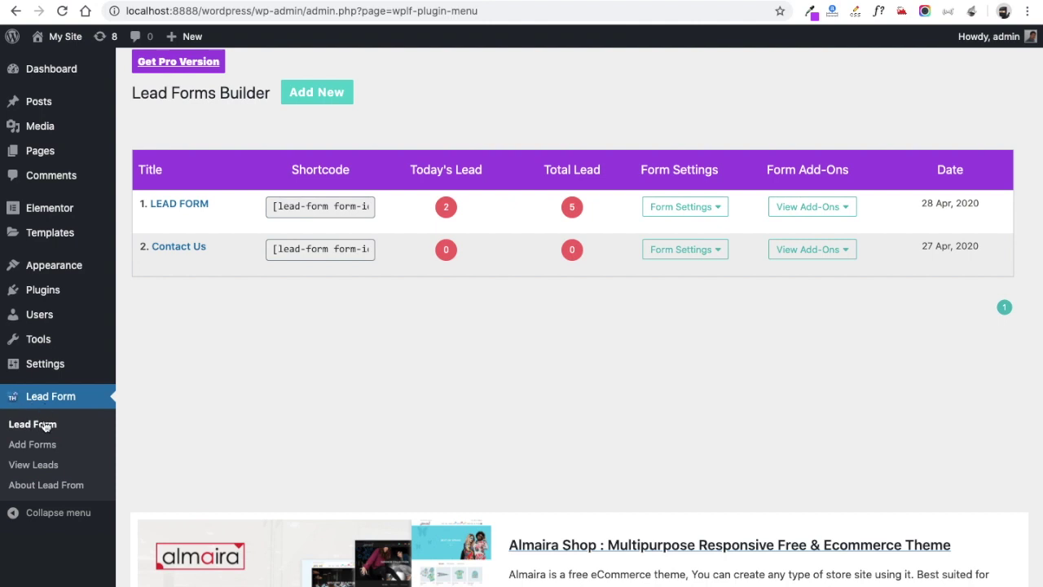
Open today's leads for LEAD FORM from the Lead Forms Builder list
mouse_move(167, 214)
left_click(447, 209)
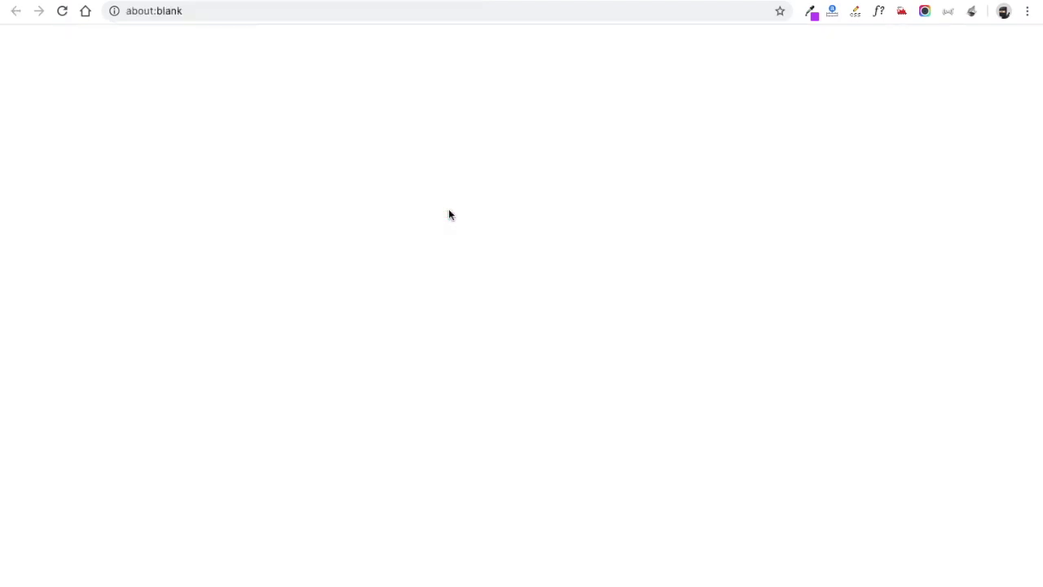